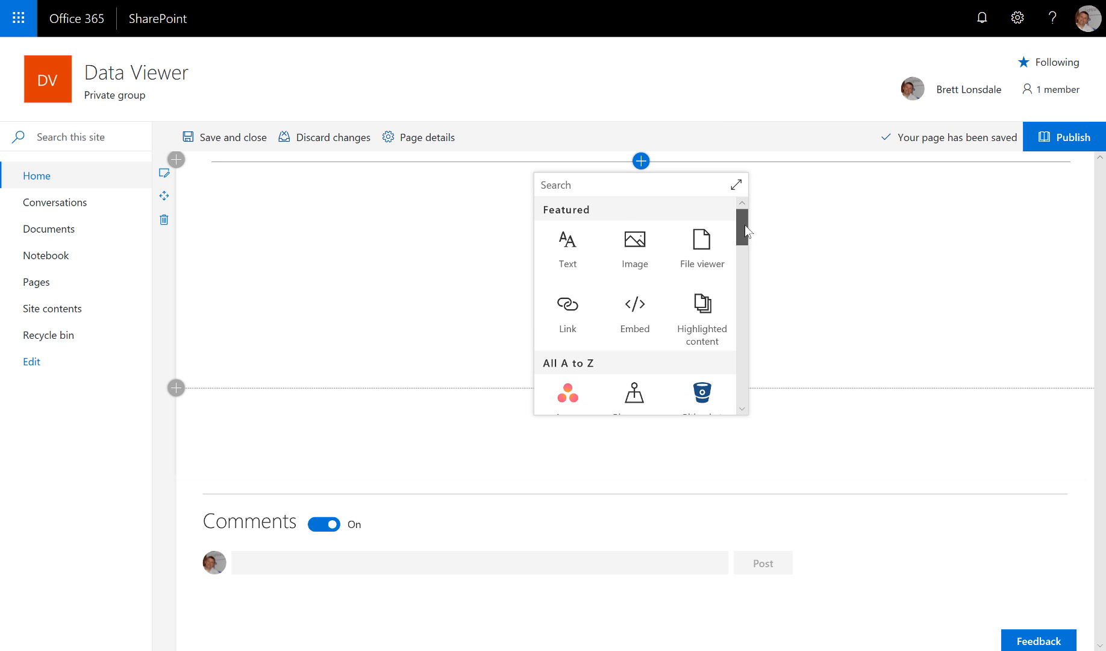
- Insert a Lightning Data Viewer web part from the A to Z web part list
drag(745, 225, 753, 301)
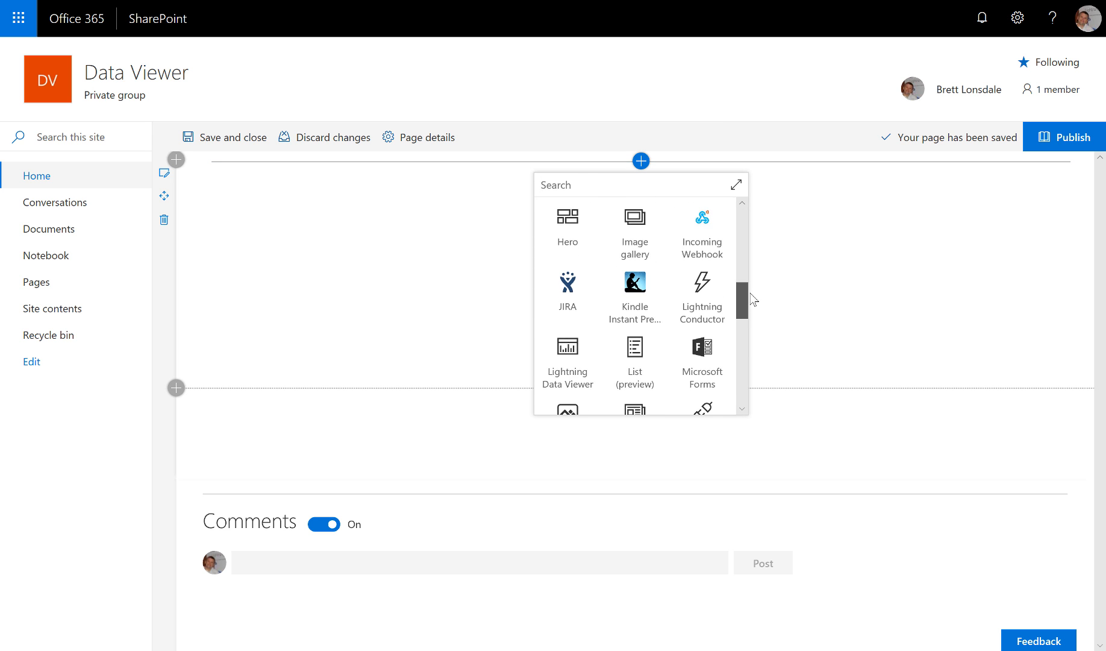
click(579, 342)
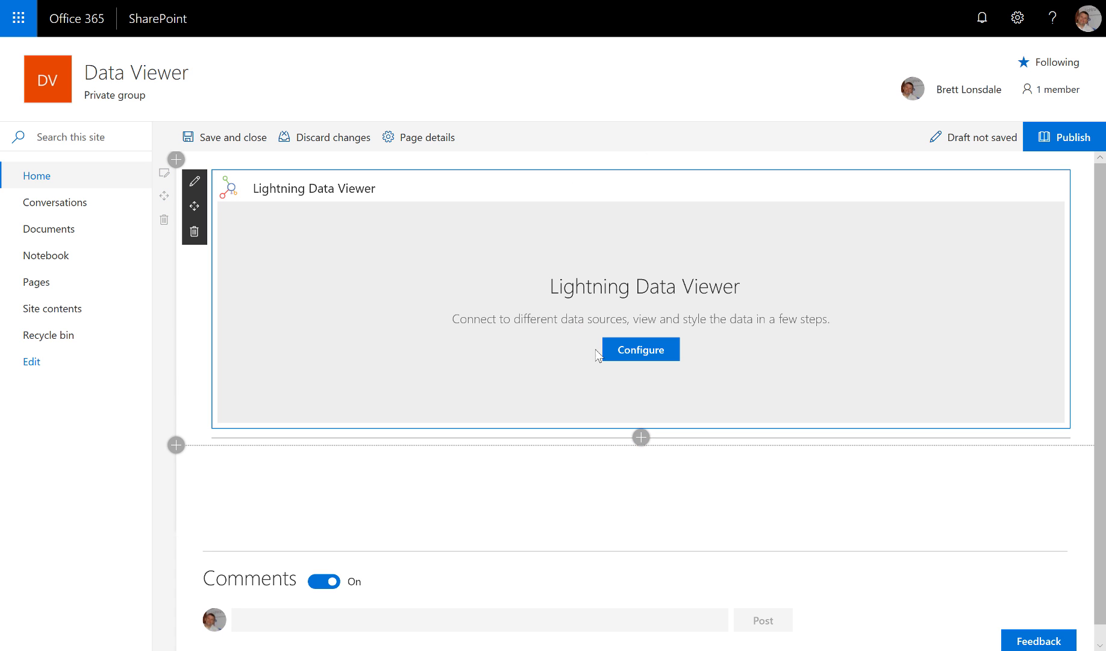
- Set the Data Viewer's data source provider to oData Service and show its data source settings
click(641, 355)
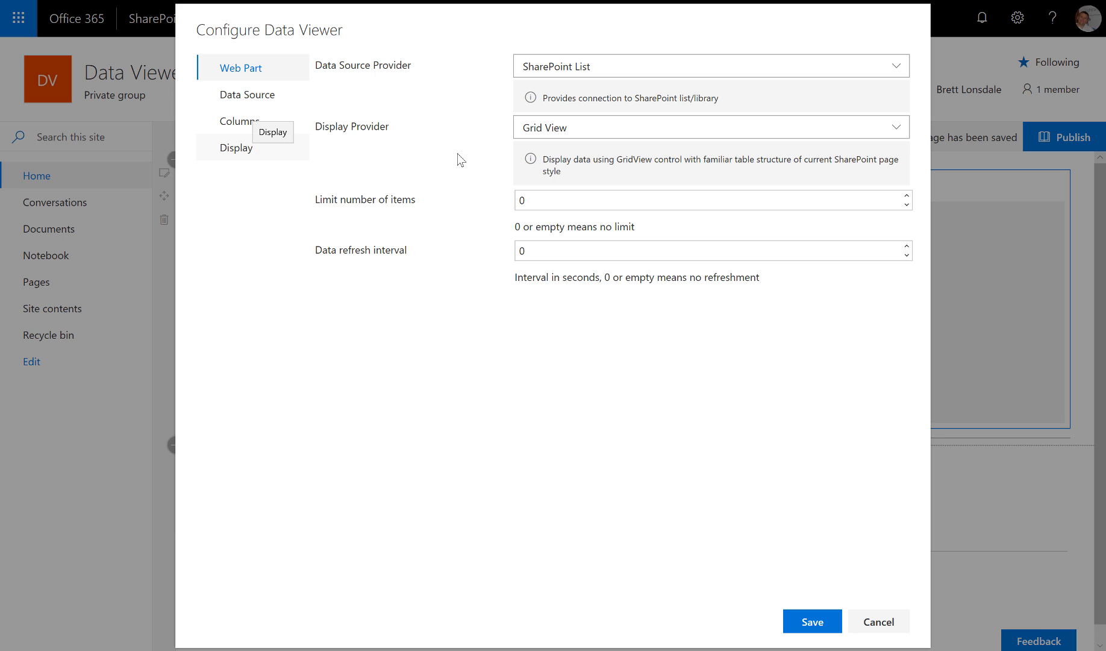
click(634, 73)
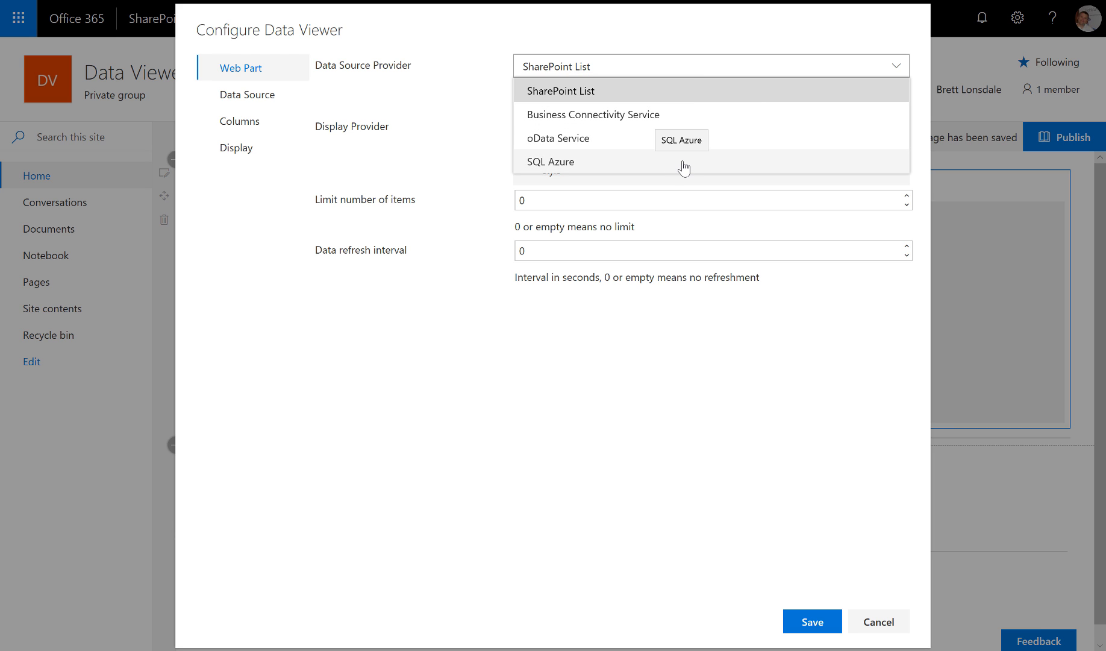
click(587, 140)
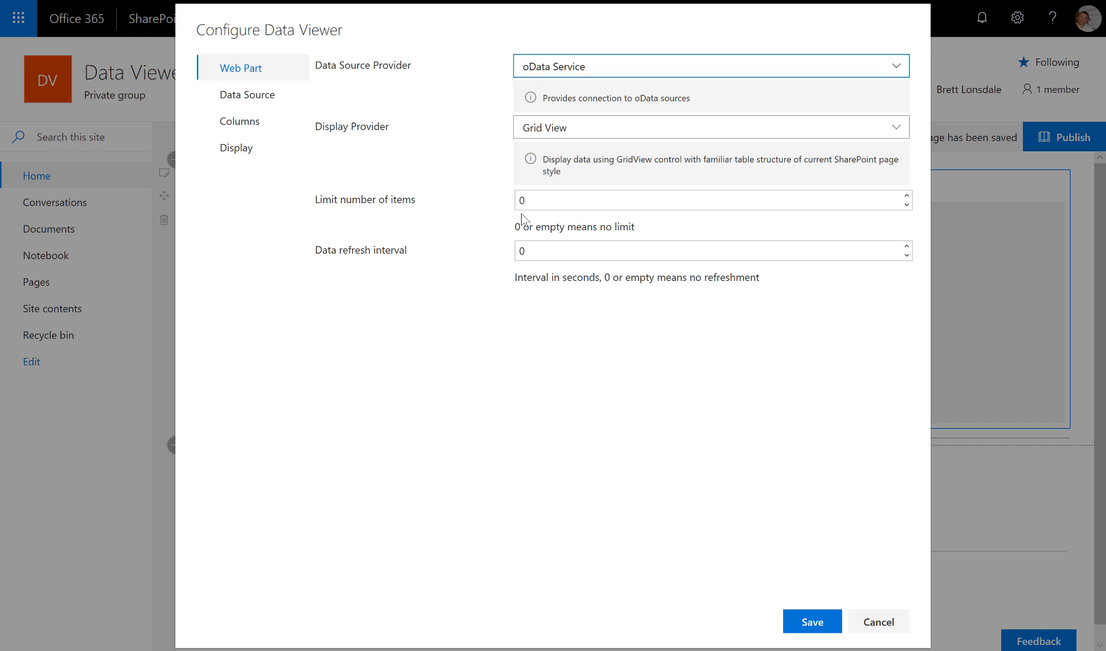
click(250, 96)
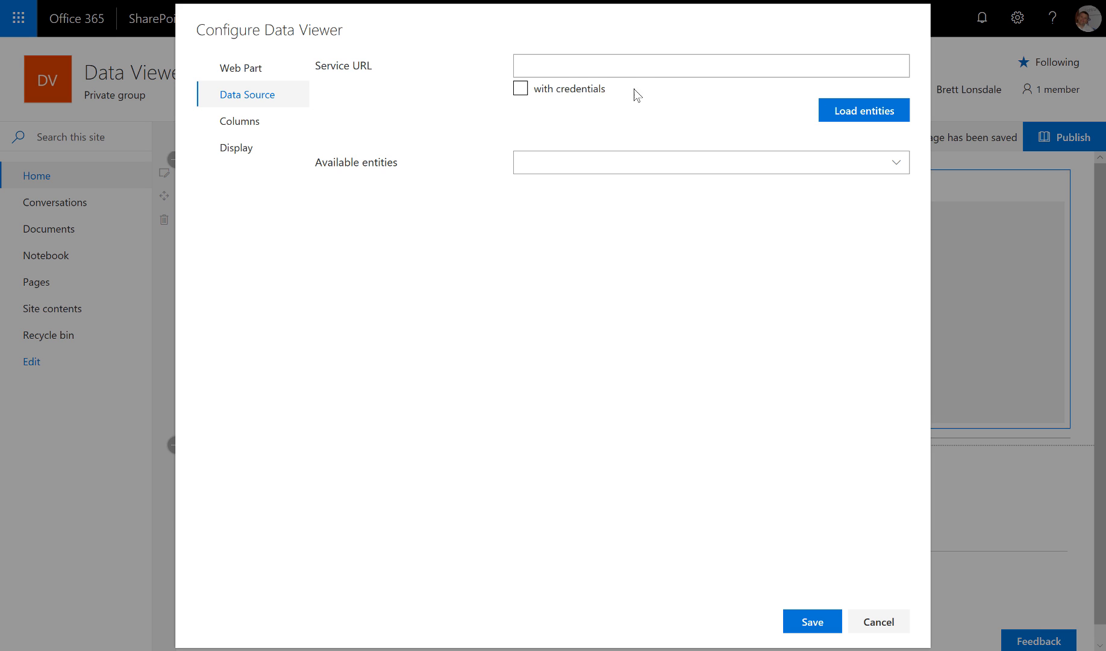
- Paste the Northwind oData service URL, load its entities and select Products
click(629, 69)
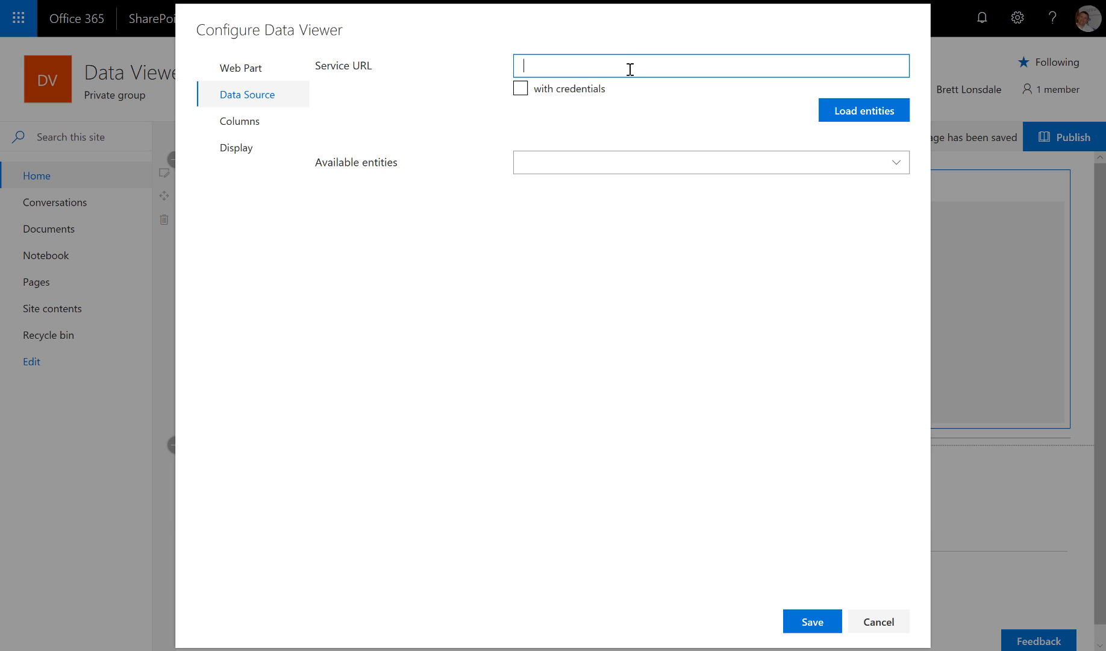
text(https://services.odata.org/V3/Northwind/Northwind.svc/)
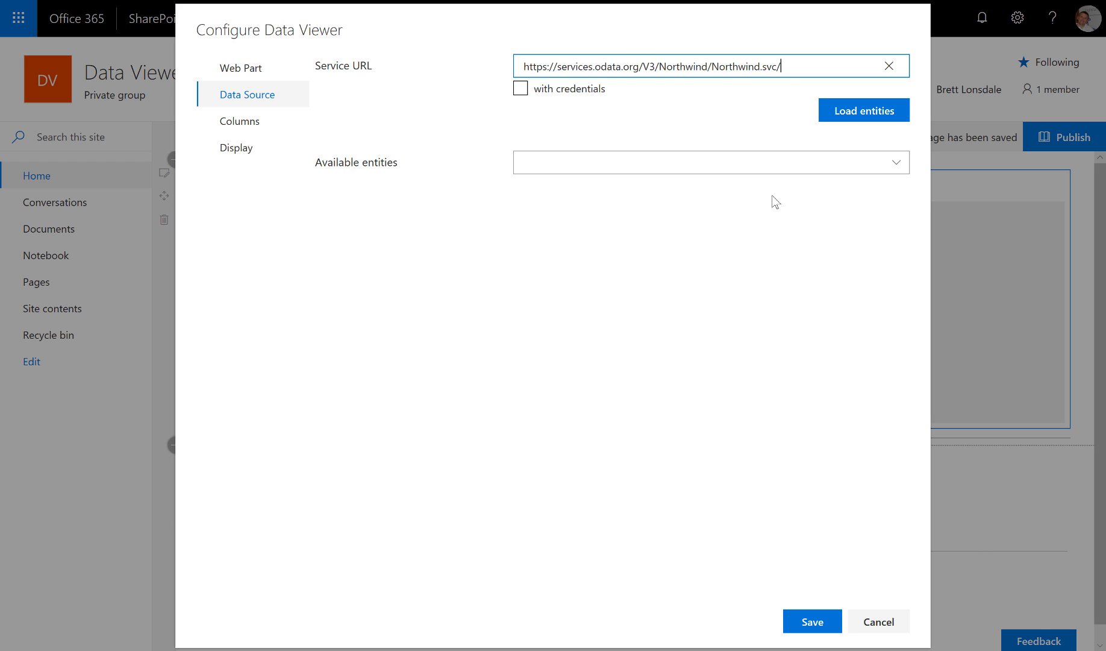
click(850, 119)
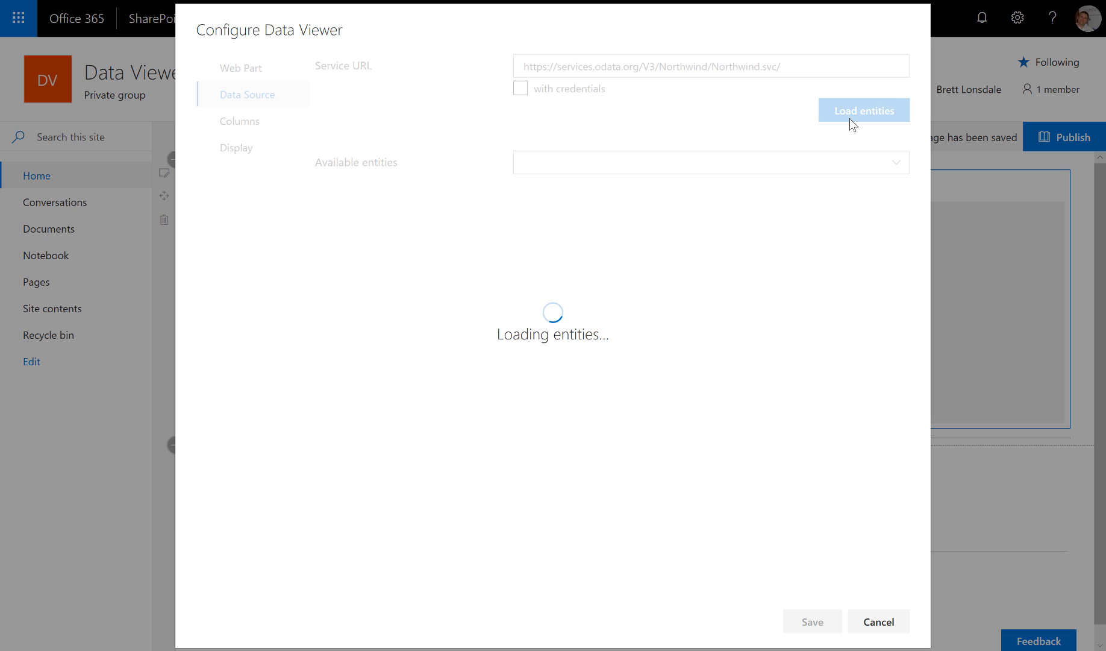
click(897, 162)
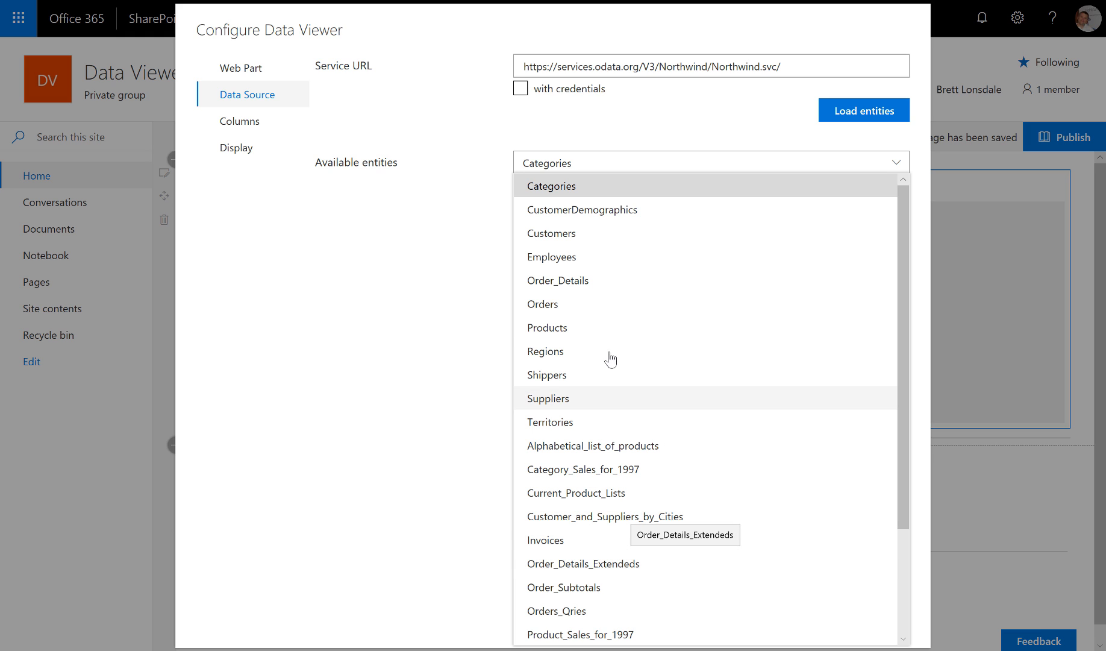
click(655, 328)
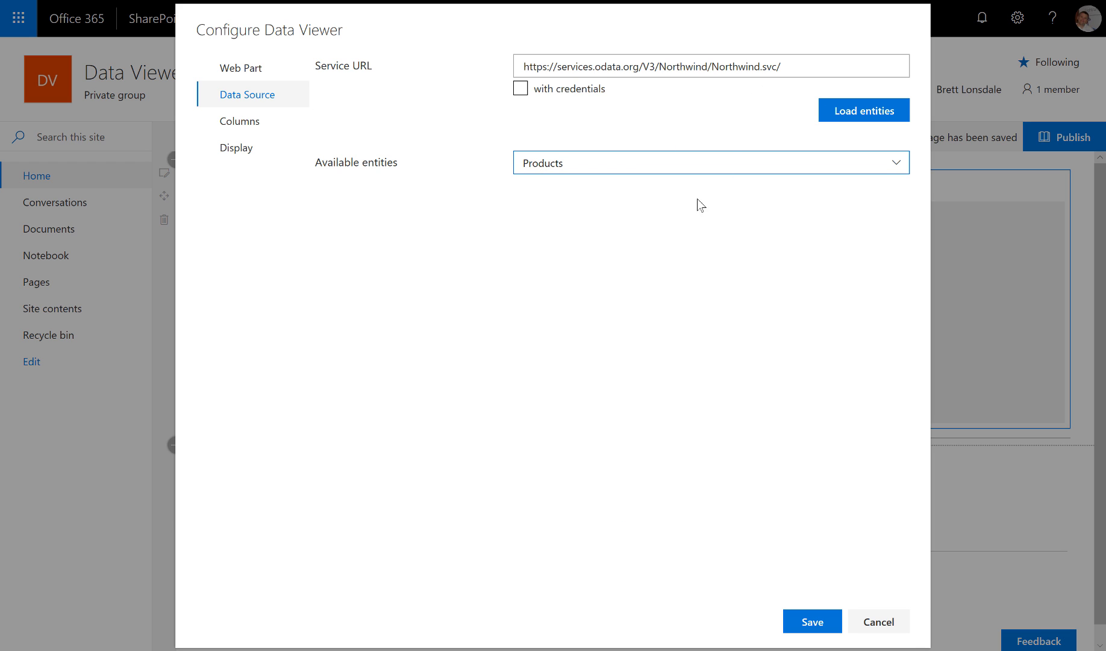
click(224, 122)
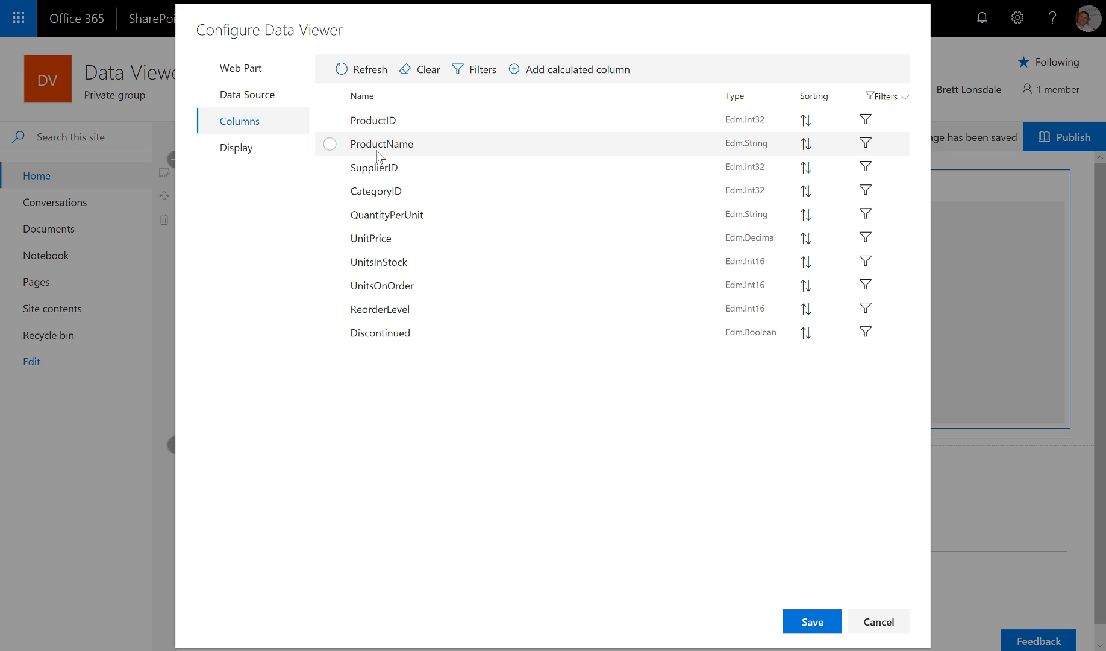
- Select all Products columns except SupplierID and CategoryID
click(329, 96)
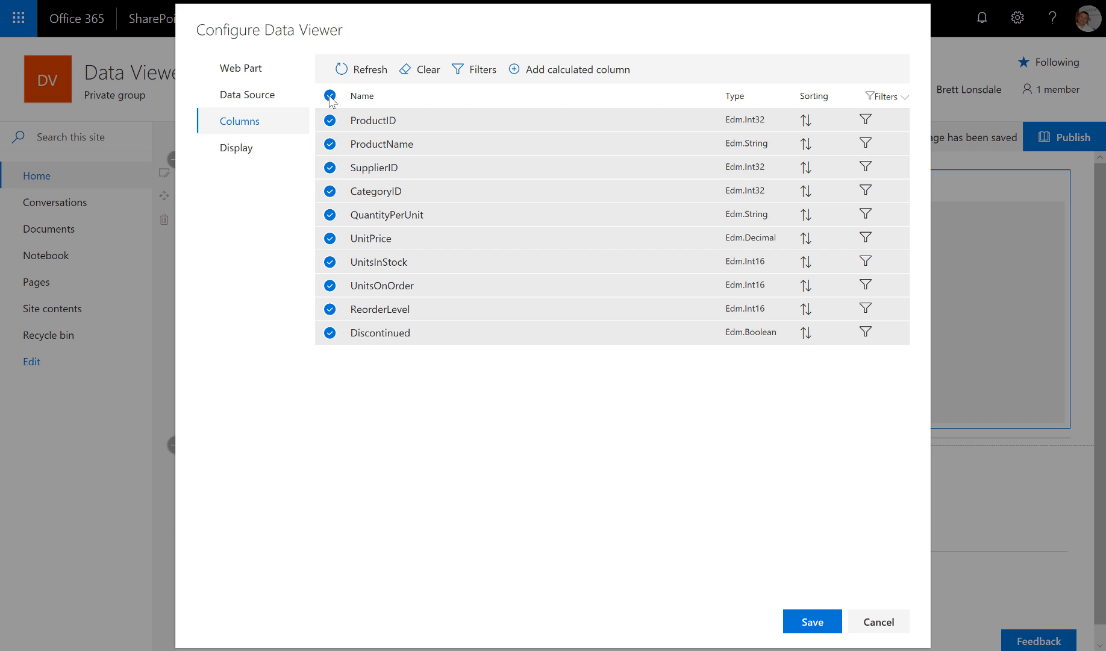
click(330, 168)
click(330, 191)
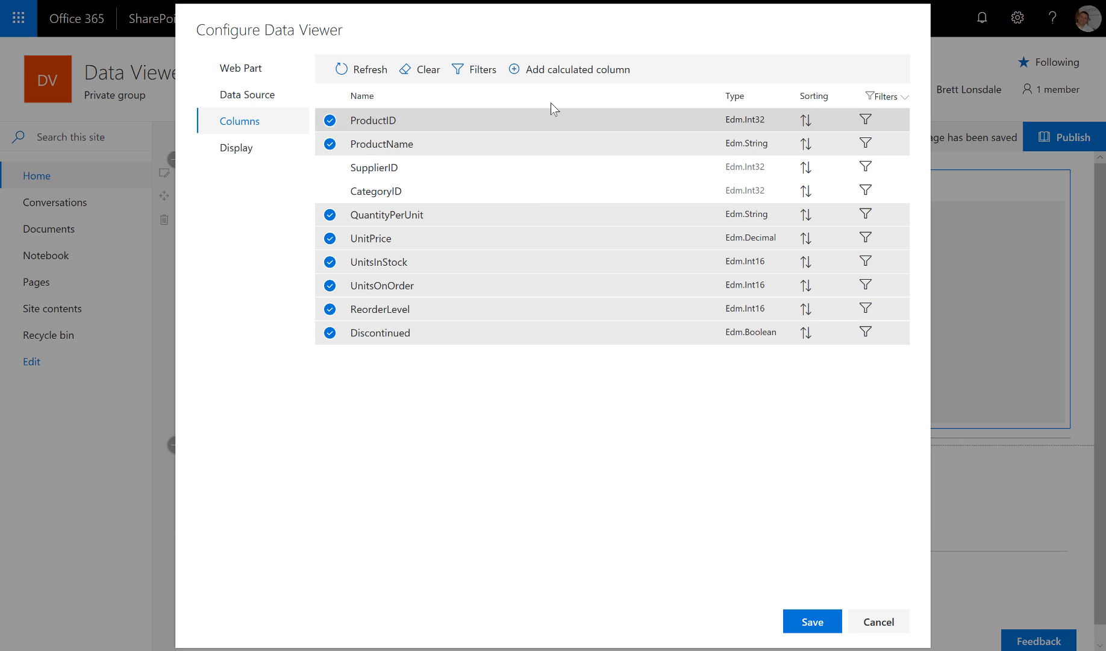
click(559, 68)
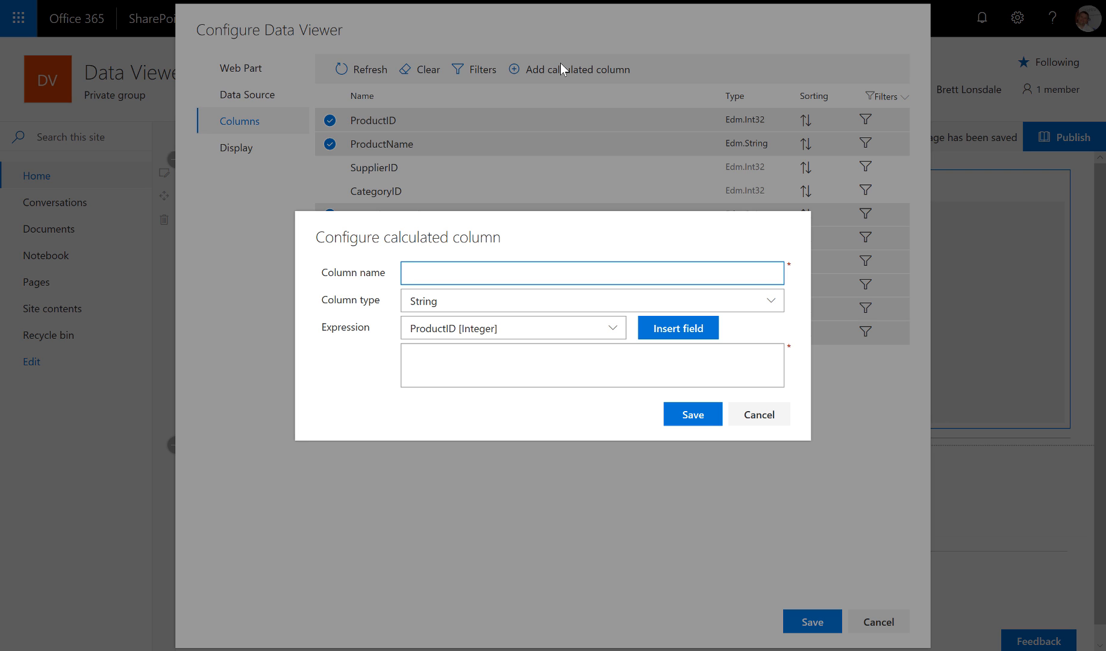
- Name the calculated column Sales Tax, type Double, with expression [UnitPrice]*0.2
text(Sales Tax)
click(655, 302)
click(480, 422)
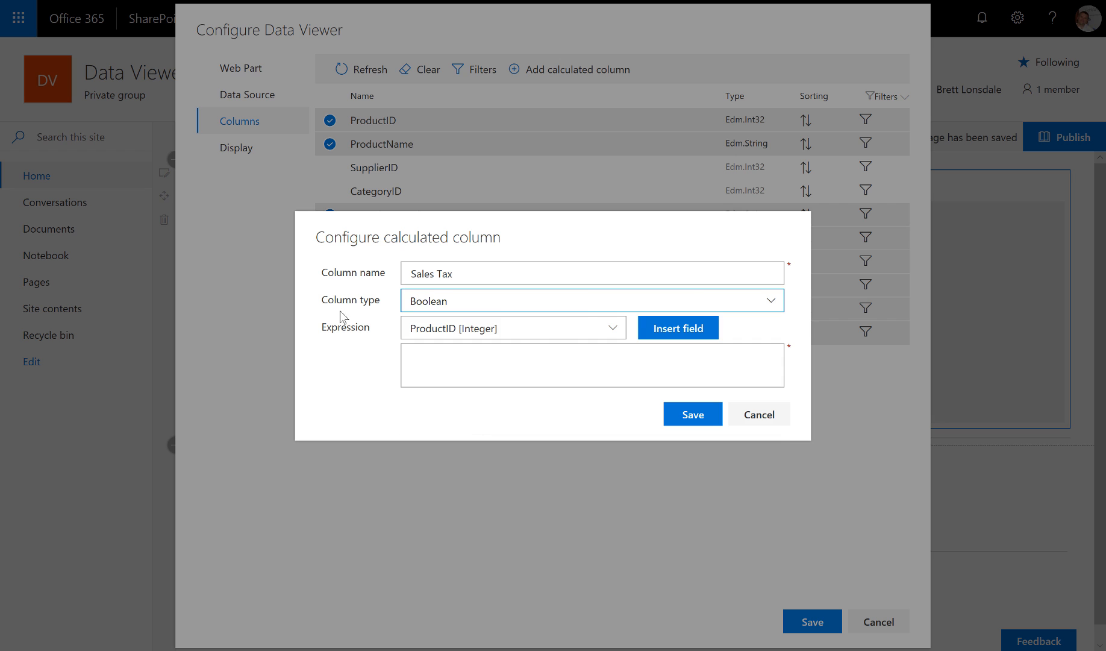
click(561, 305)
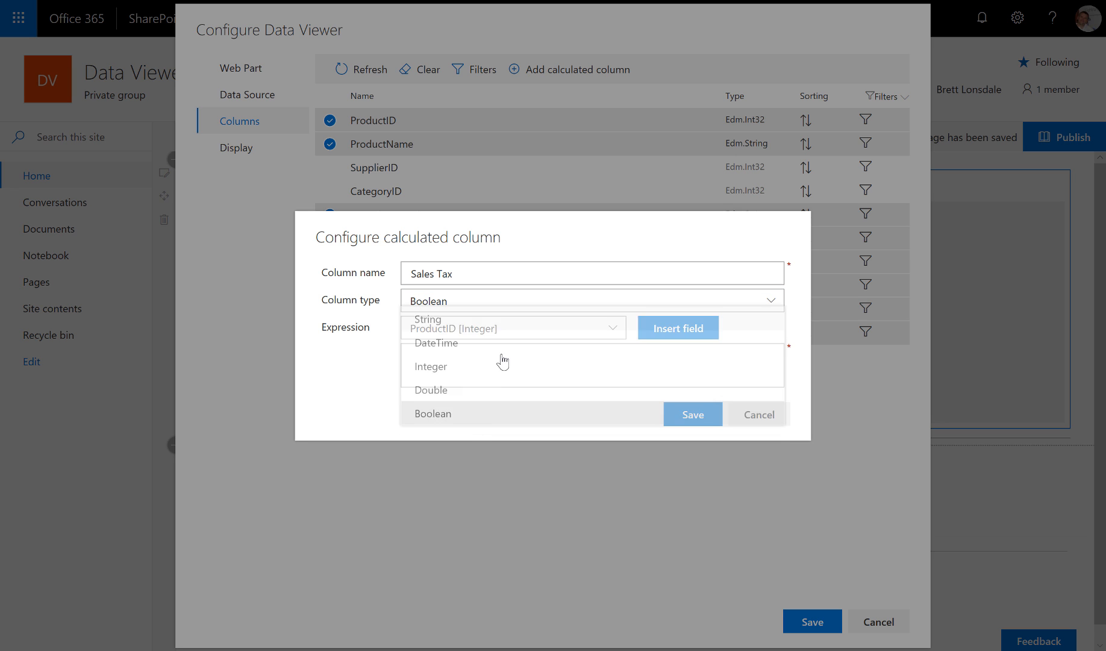
click(476, 393)
click(491, 330)
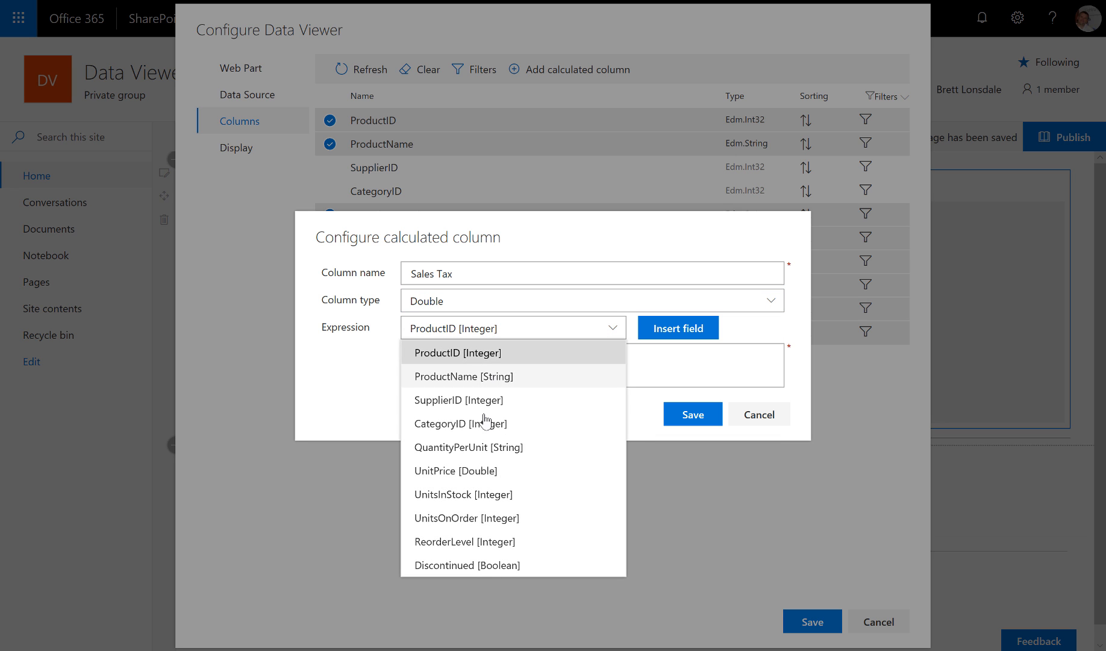
click(543, 478)
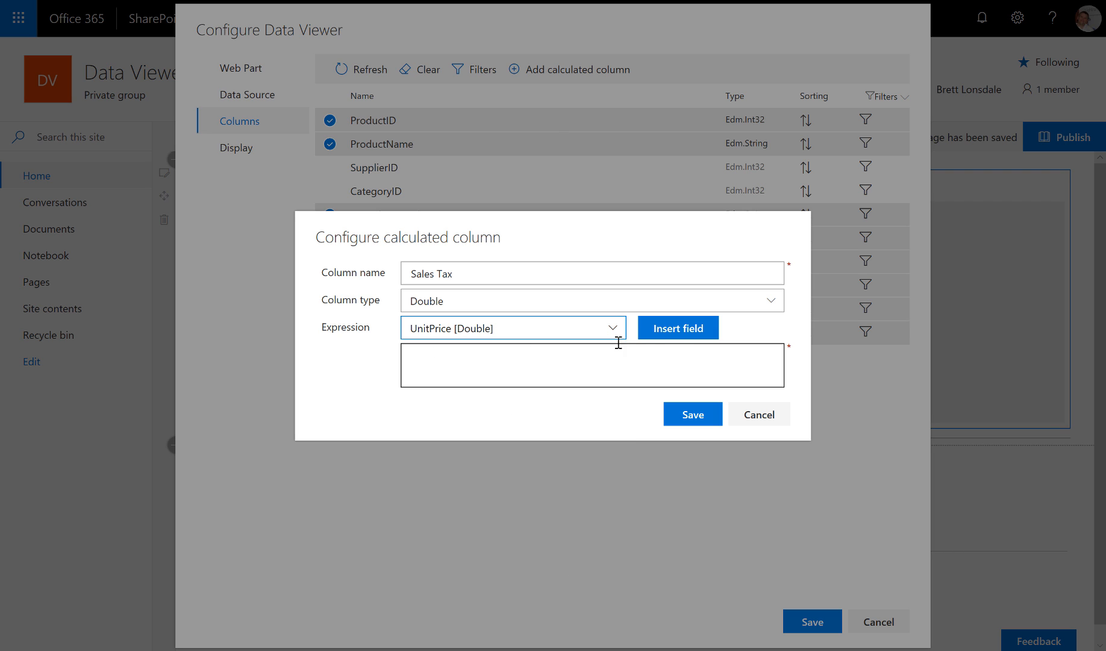
click(691, 332)
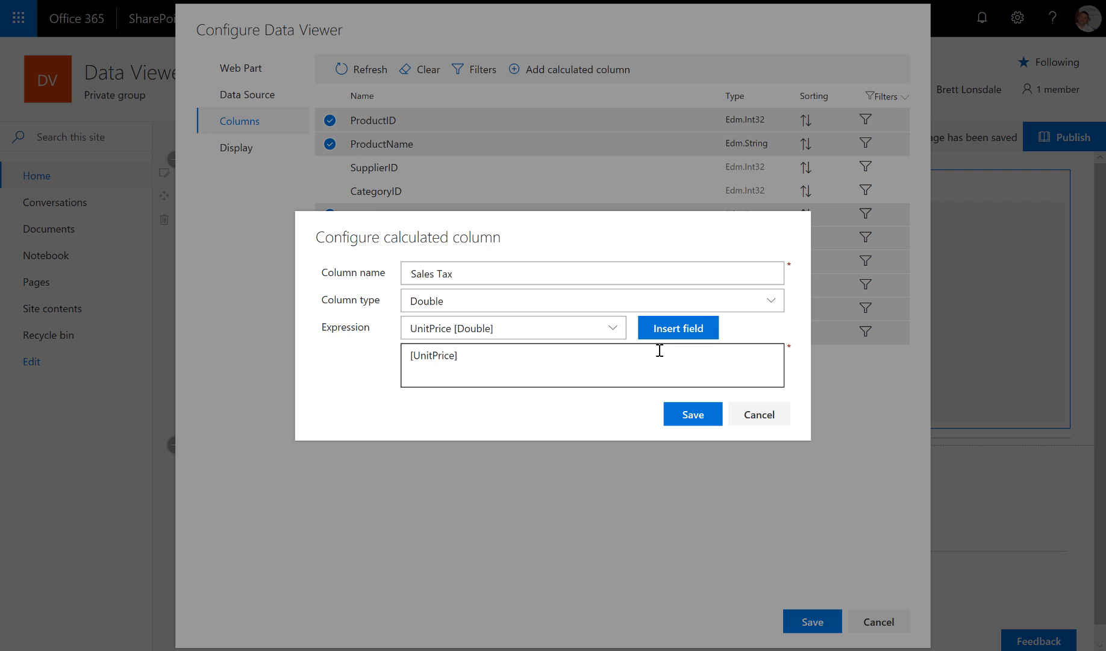
click(640, 351)
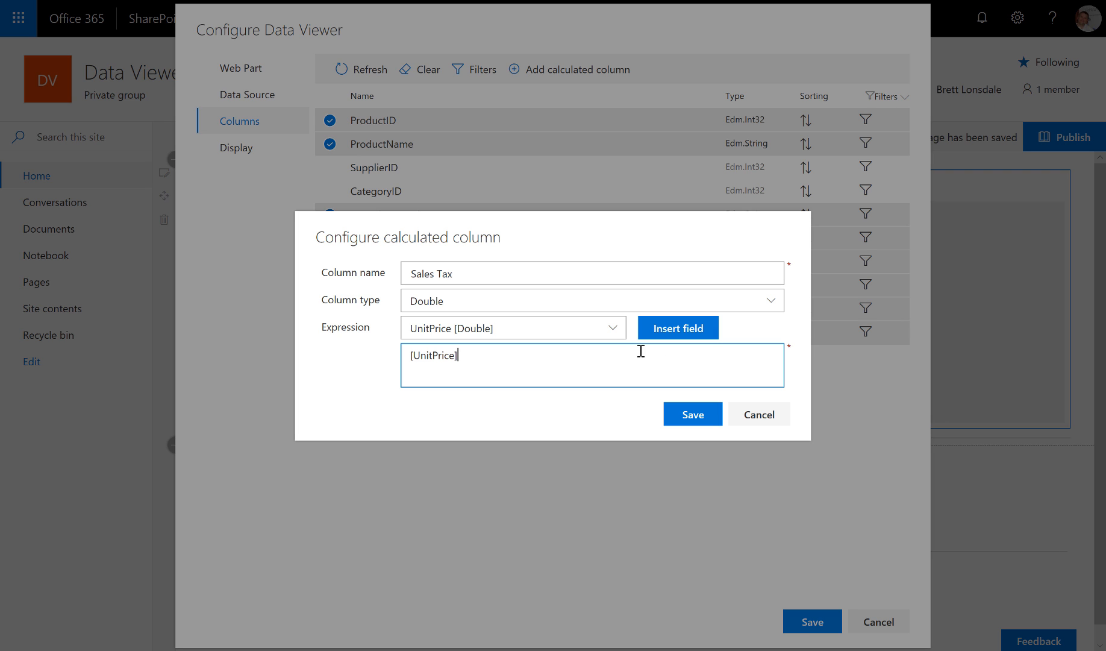
text(*0.2)
- Save Sales Tax, include it, and move it directly below UnitPrice
click(701, 414)
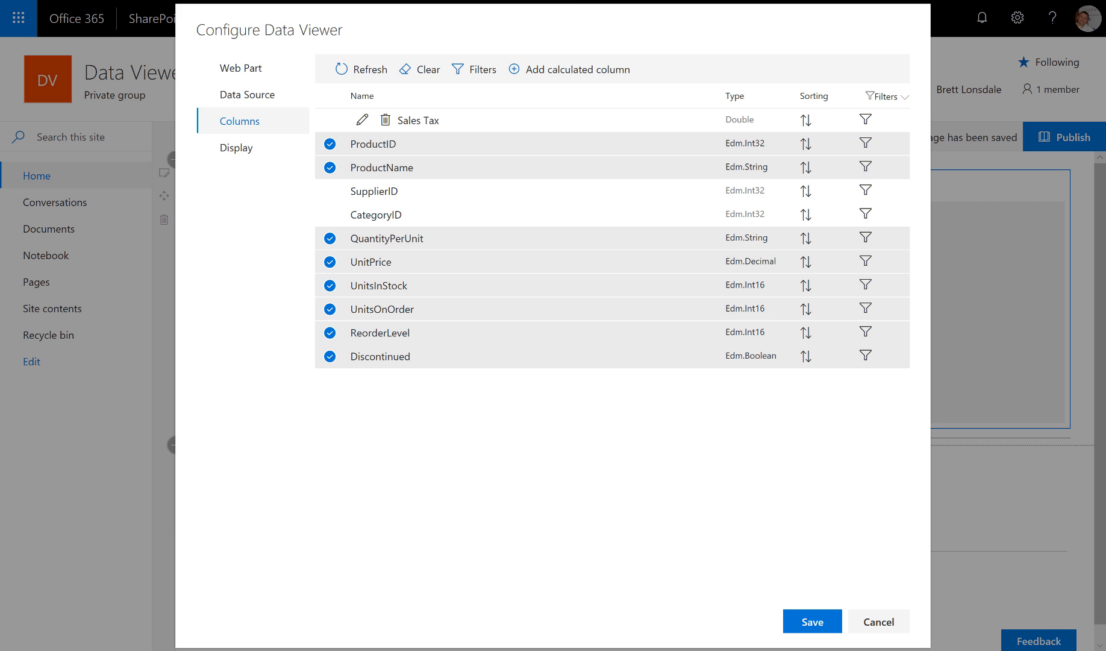
click(330, 121)
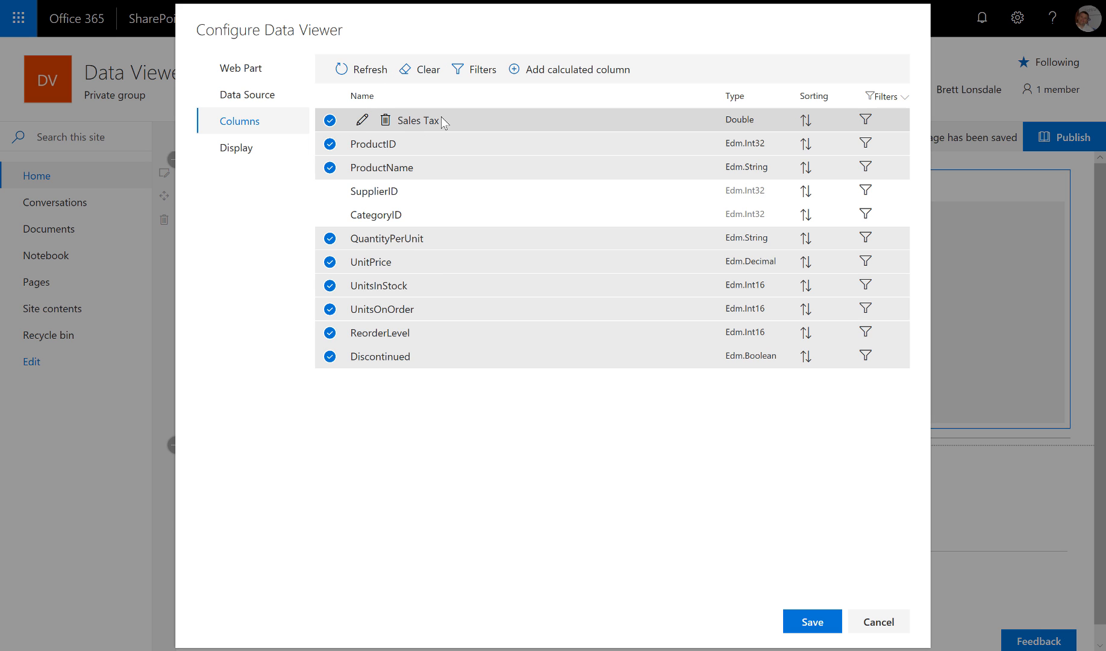
drag(442, 118, 441, 235)
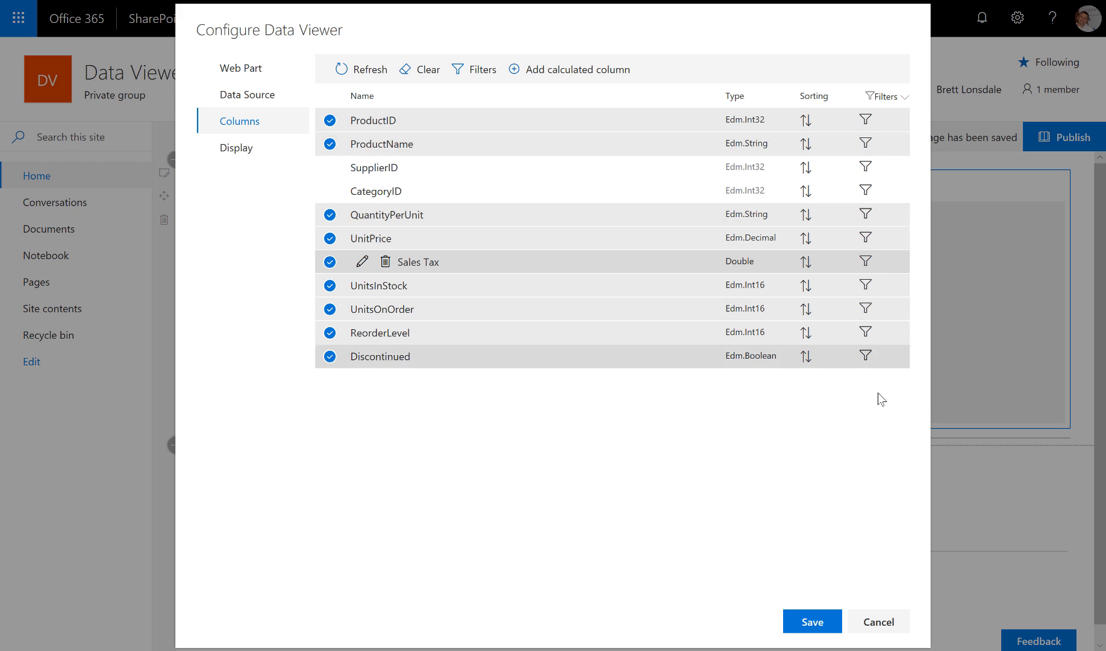
- Inspect the Discontinued filter and advanced filter settings, leaving both unchanged
click(866, 356)
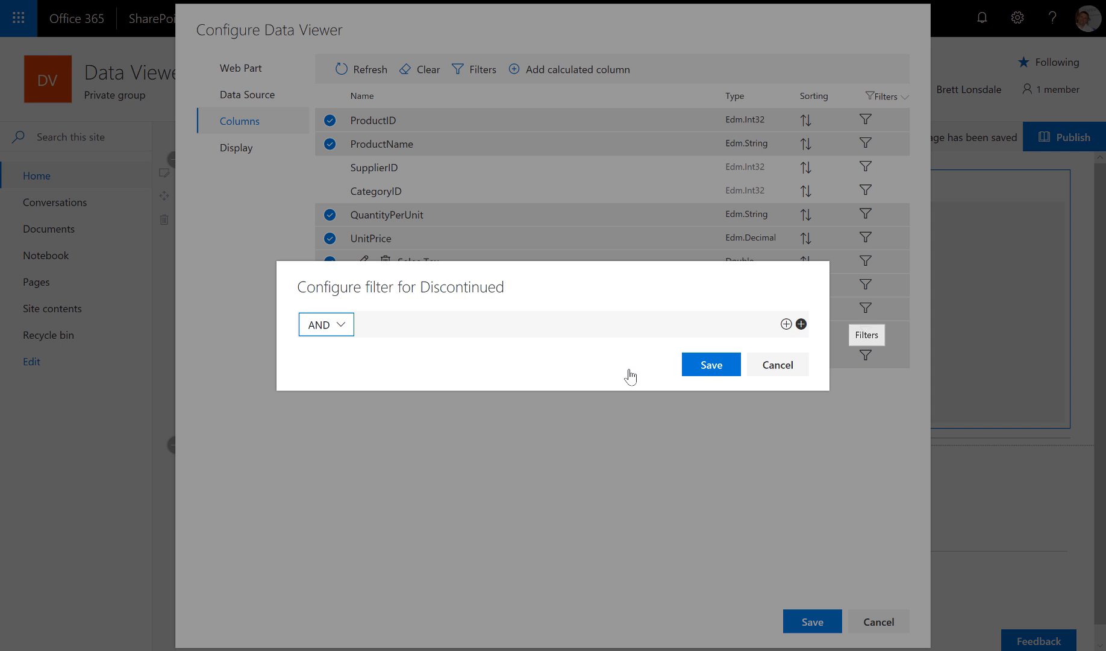
click(786, 324)
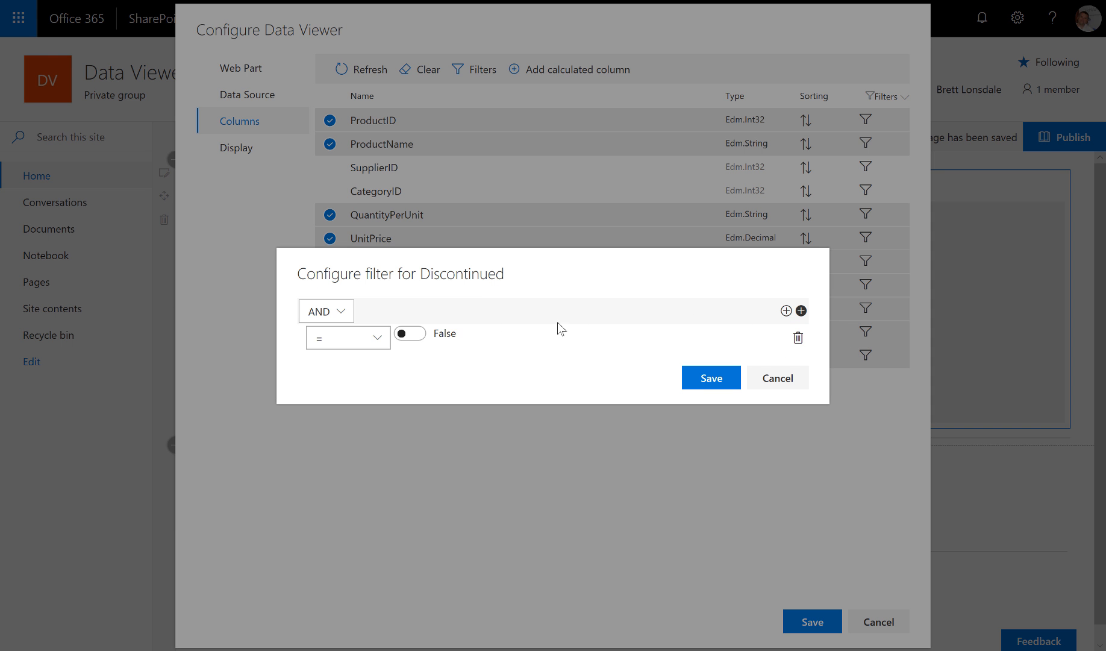
click(799, 380)
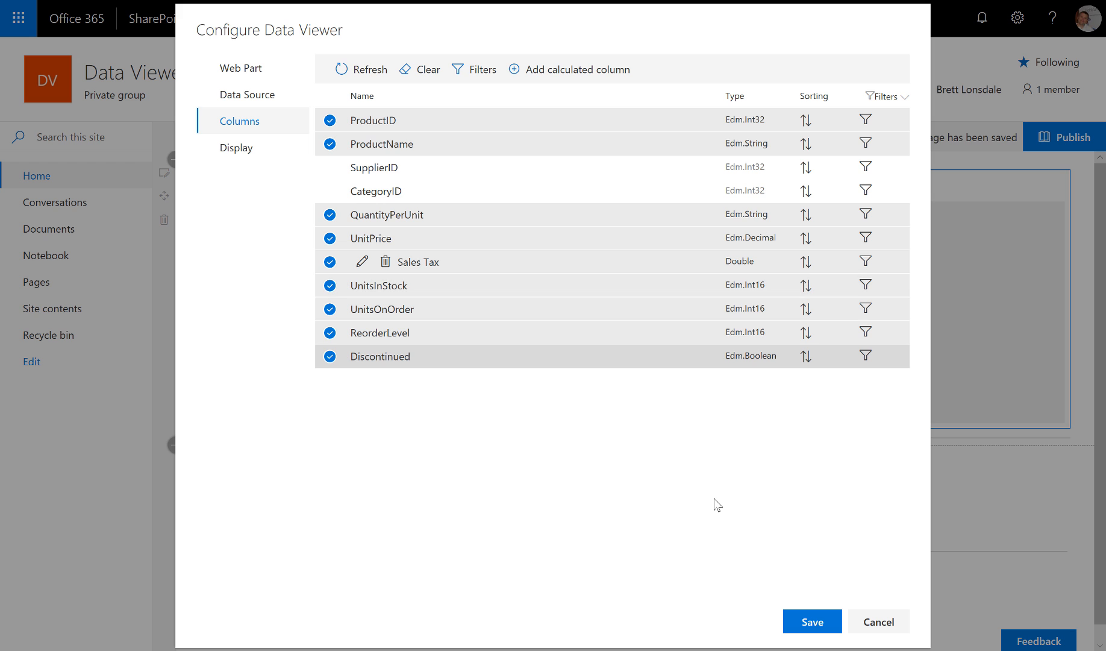
click(485, 69)
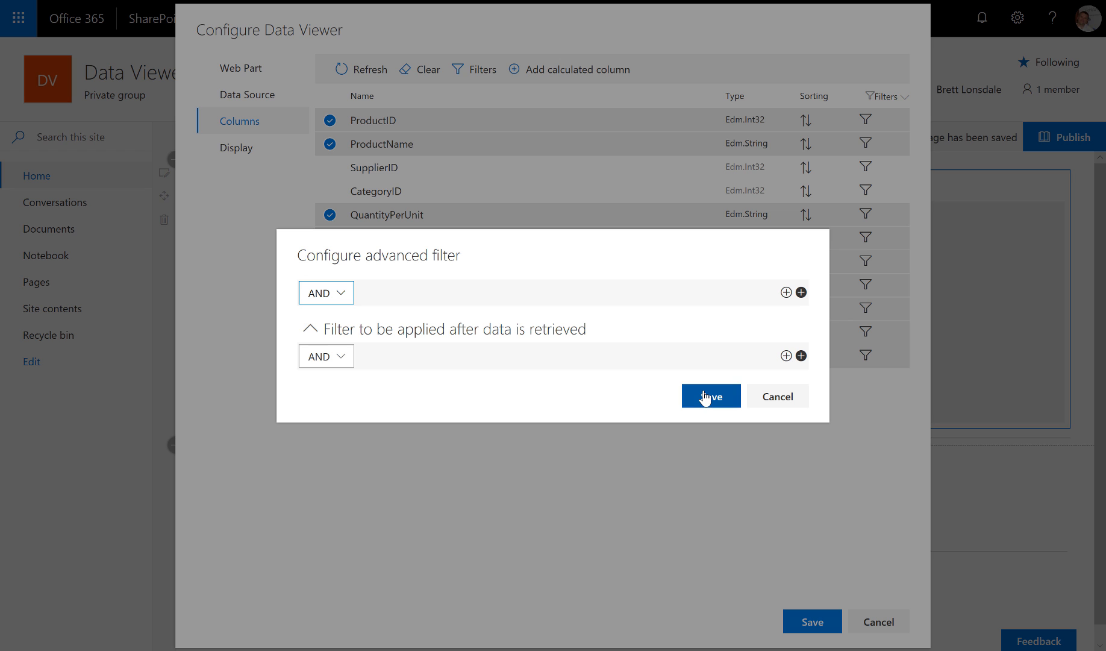
click(763, 403)
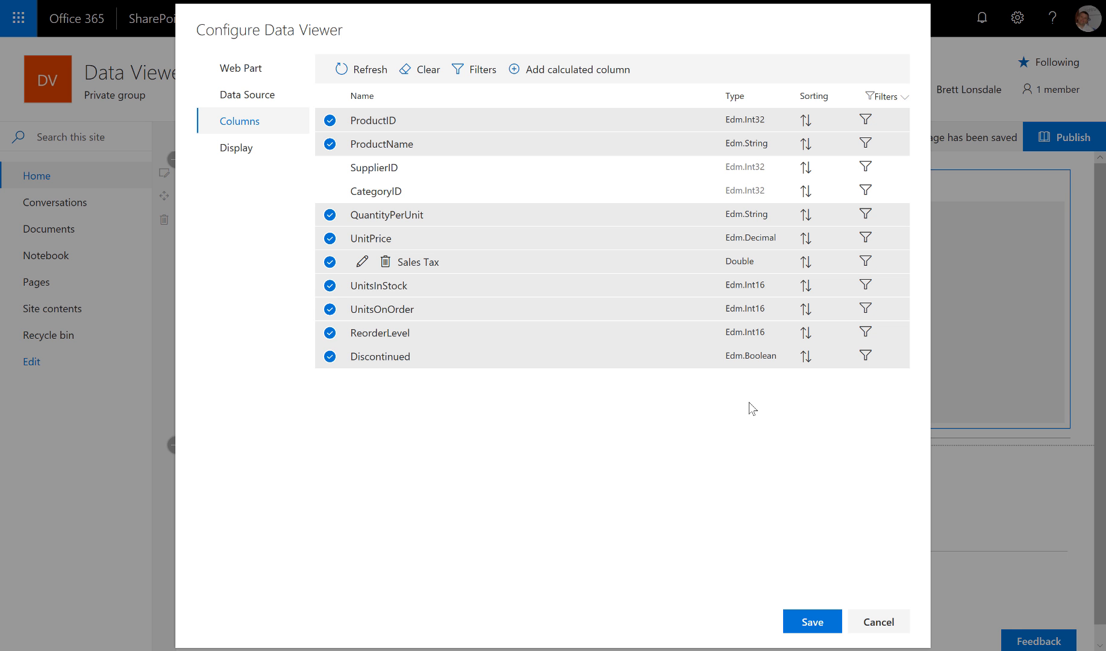
- Format Sales Tax and UnitPrice as Currency and Discontinued as Yes/No
click(235, 152)
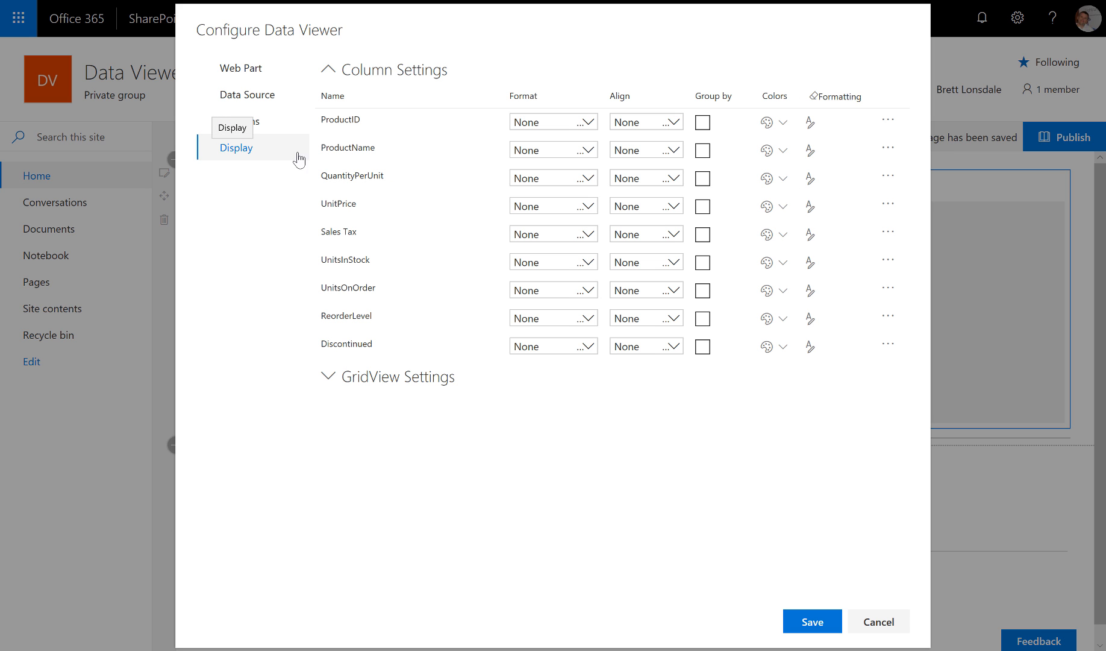
click(584, 236)
click(571, 342)
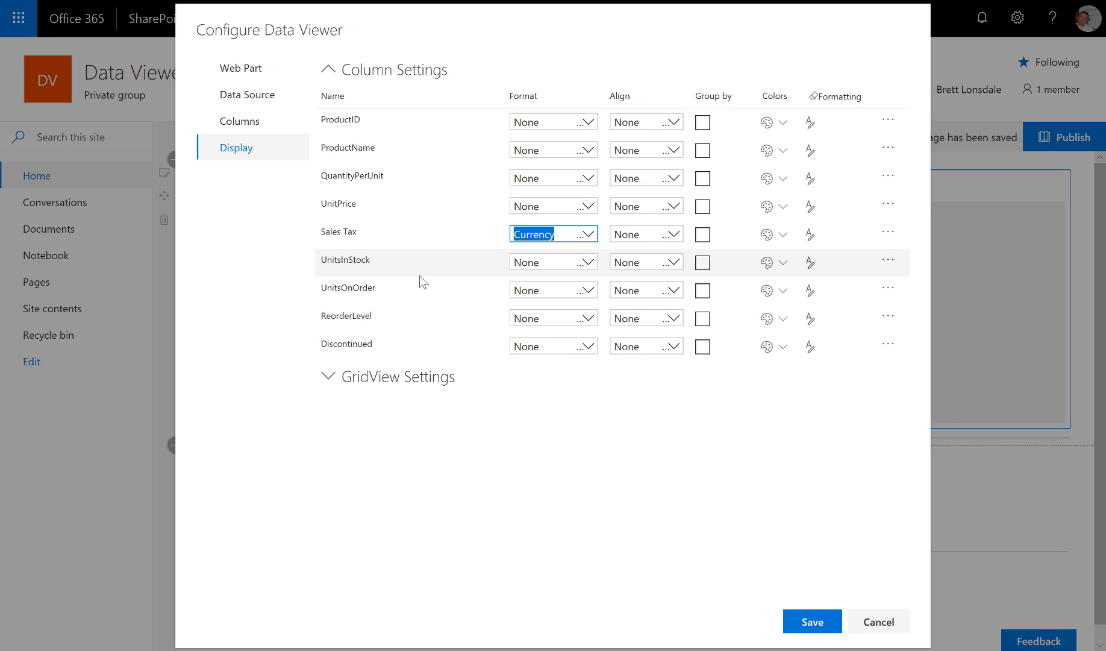
click(584, 206)
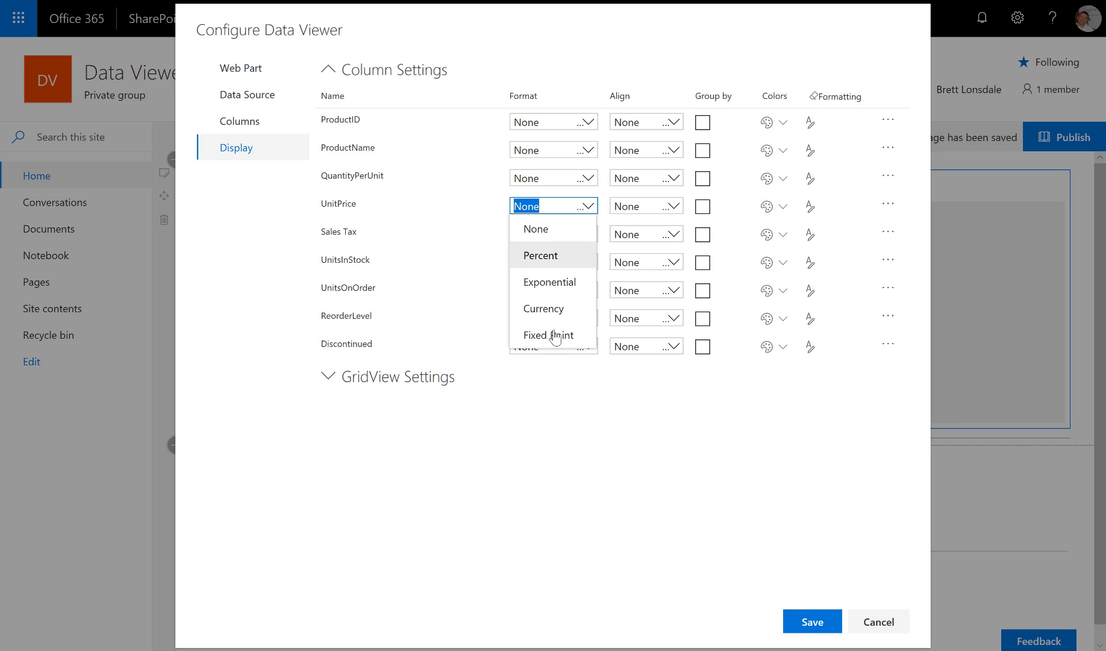
click(550, 315)
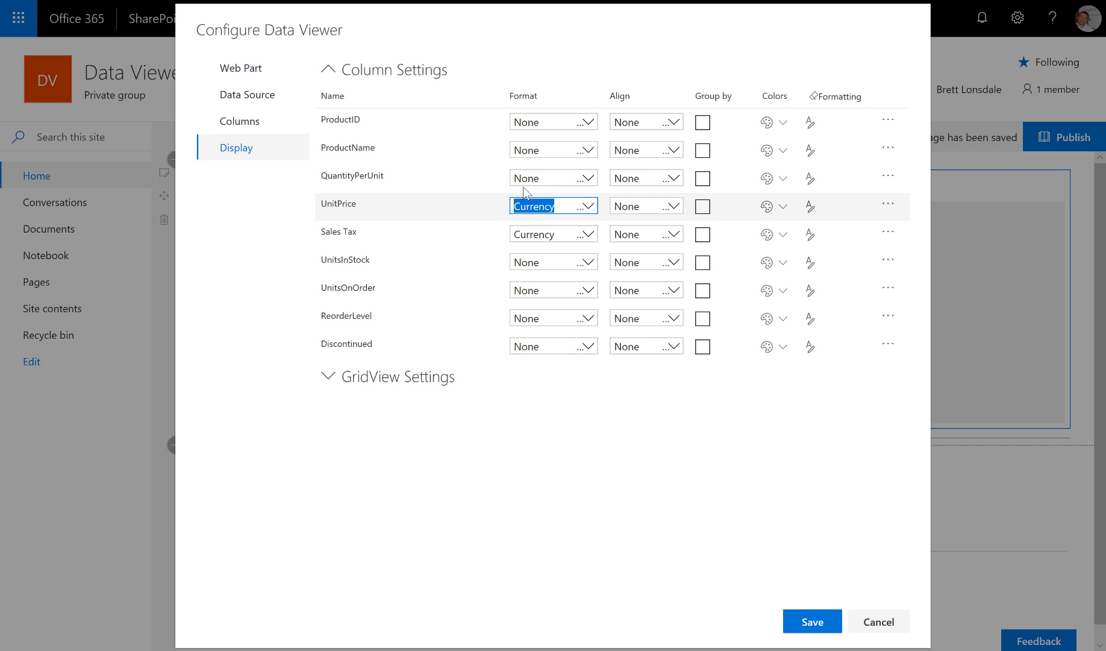
click(585, 346)
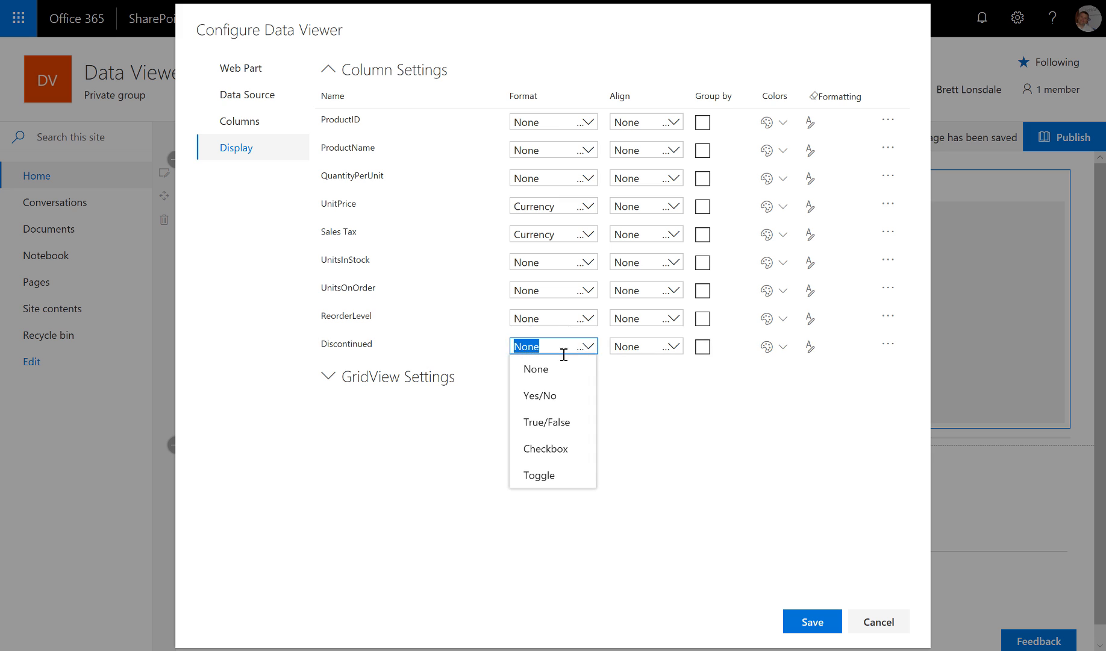
click(557, 395)
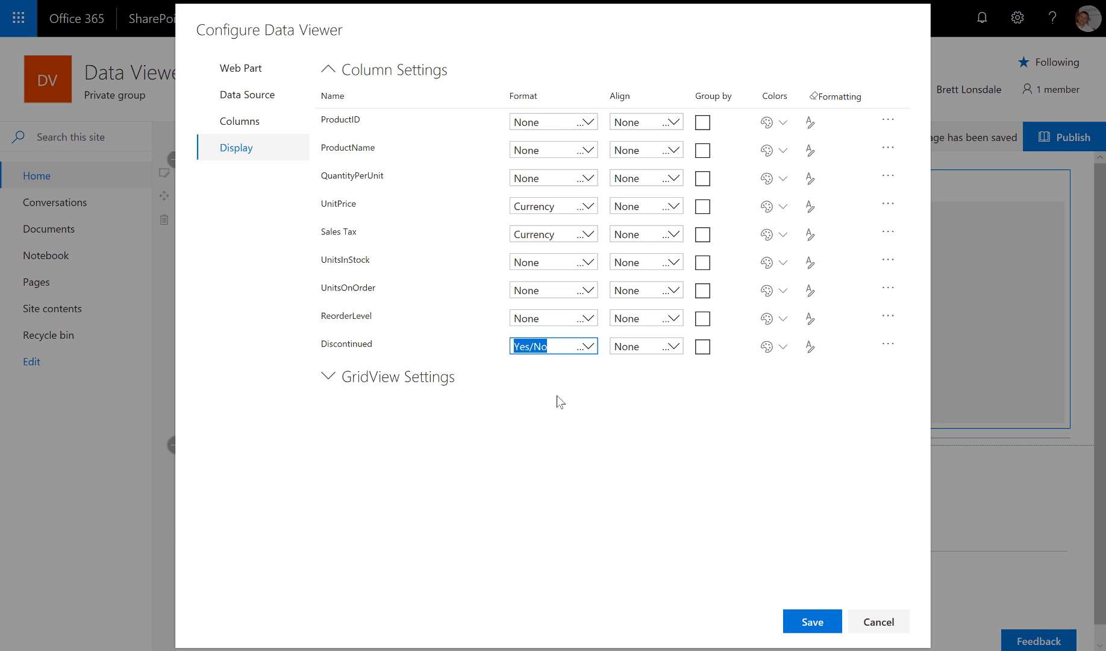
- Try grouping by UnitsInStock, Sales Tax and UnitPrice, then remove all three groupings
click(691, 447)
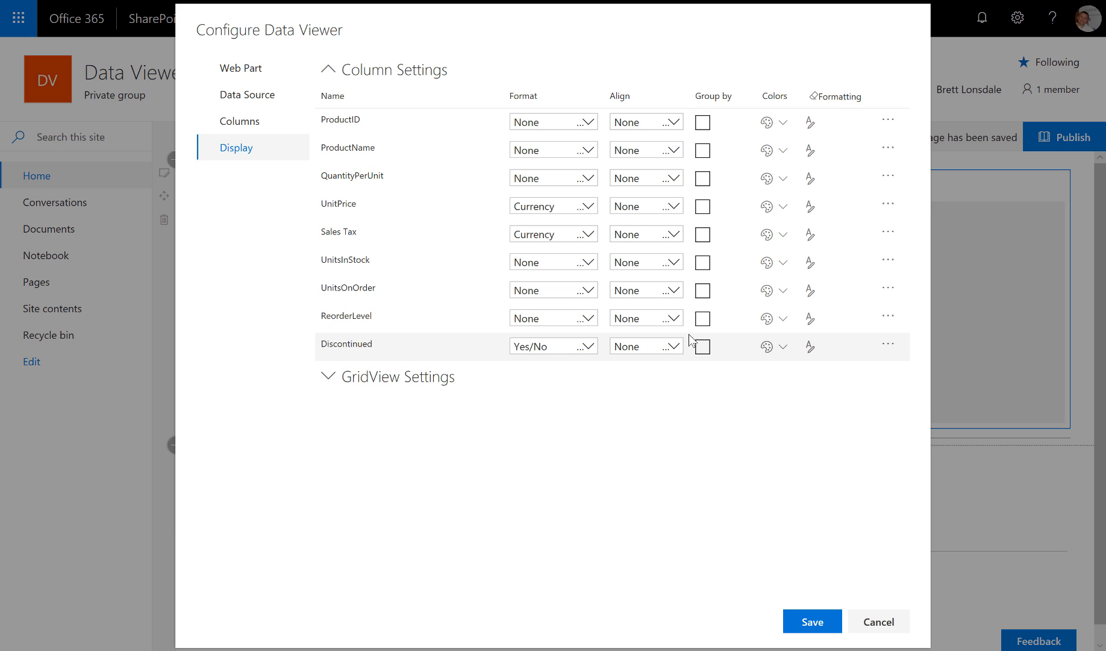
click(702, 262)
click(703, 234)
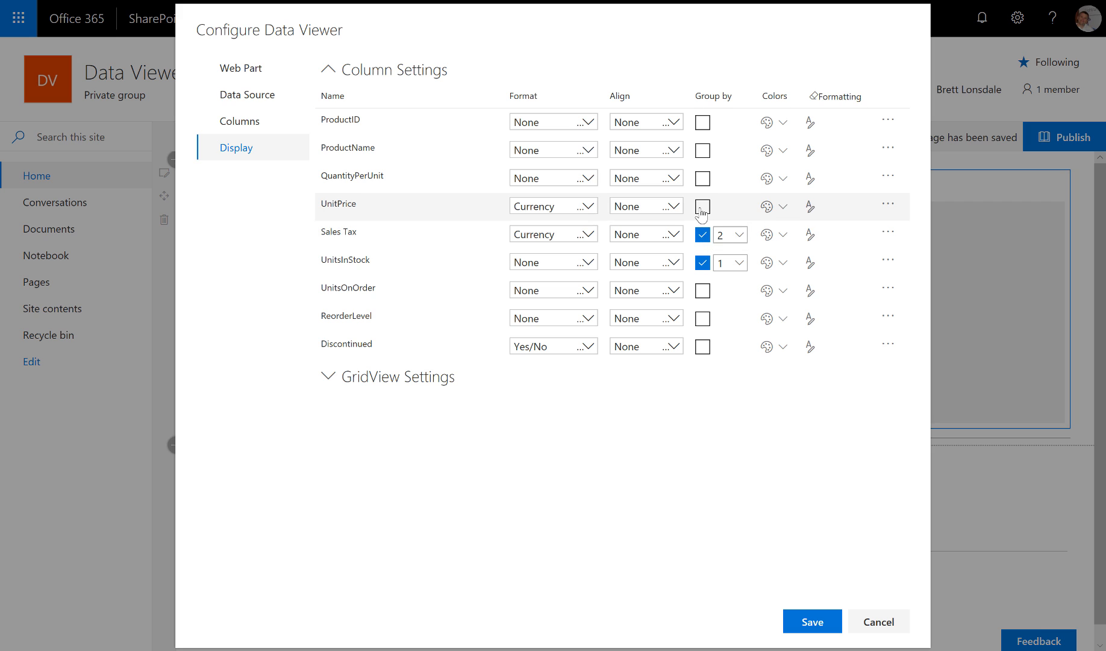
click(702, 207)
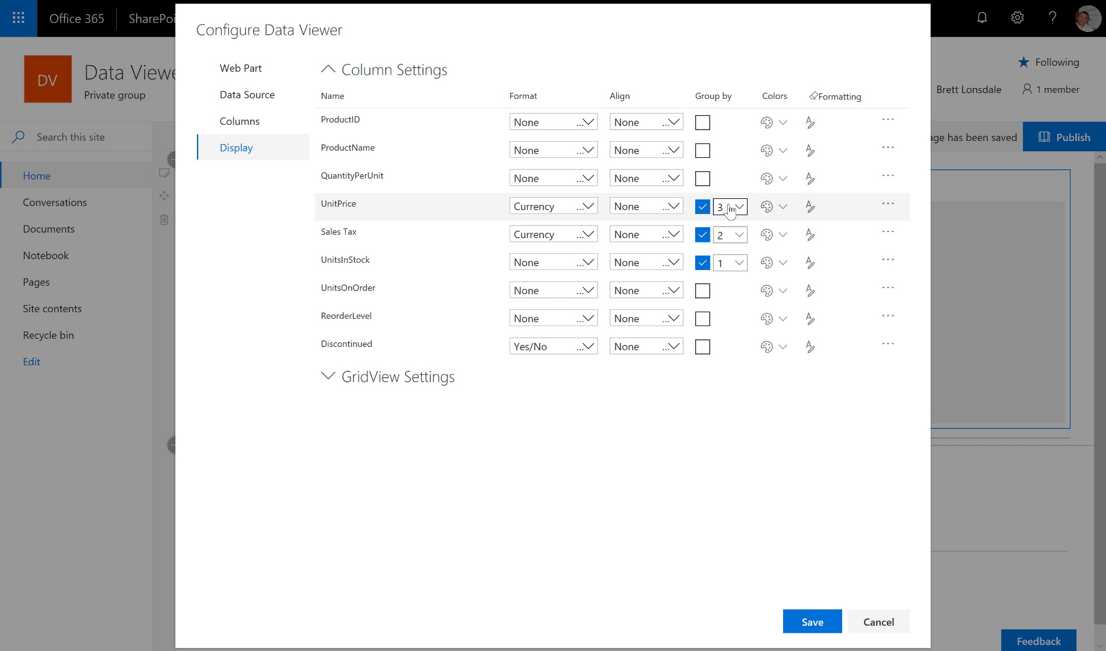
click(702, 263)
click(702, 234)
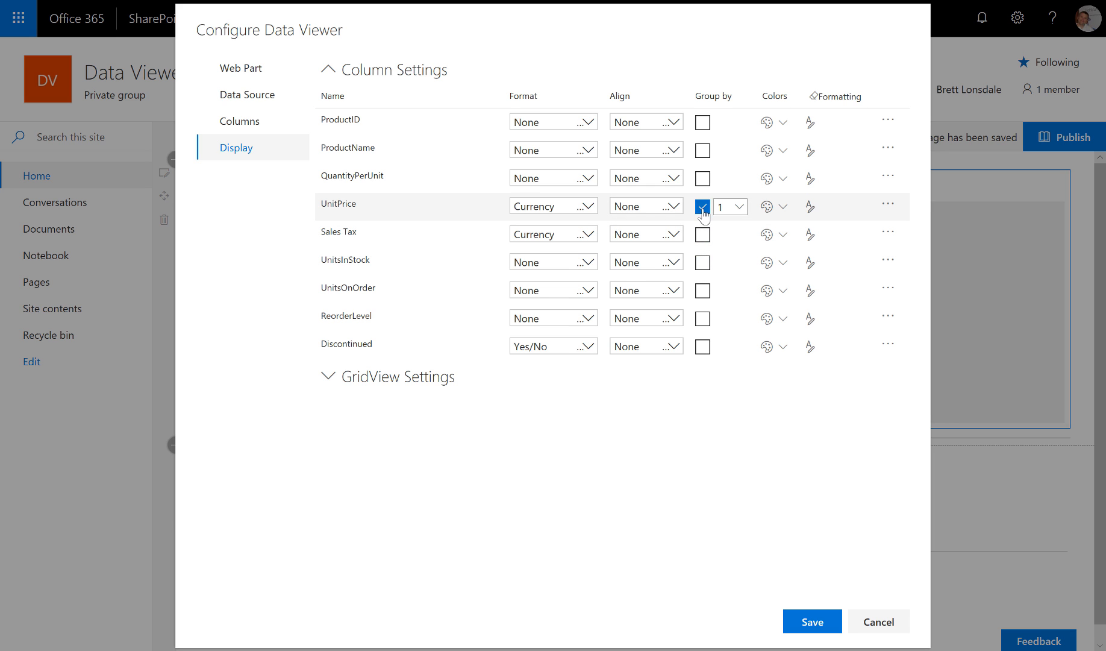
click(702, 207)
- Review UnitPrice's colour options without changes, then bring up Discontinued's conditional formatting
click(777, 211)
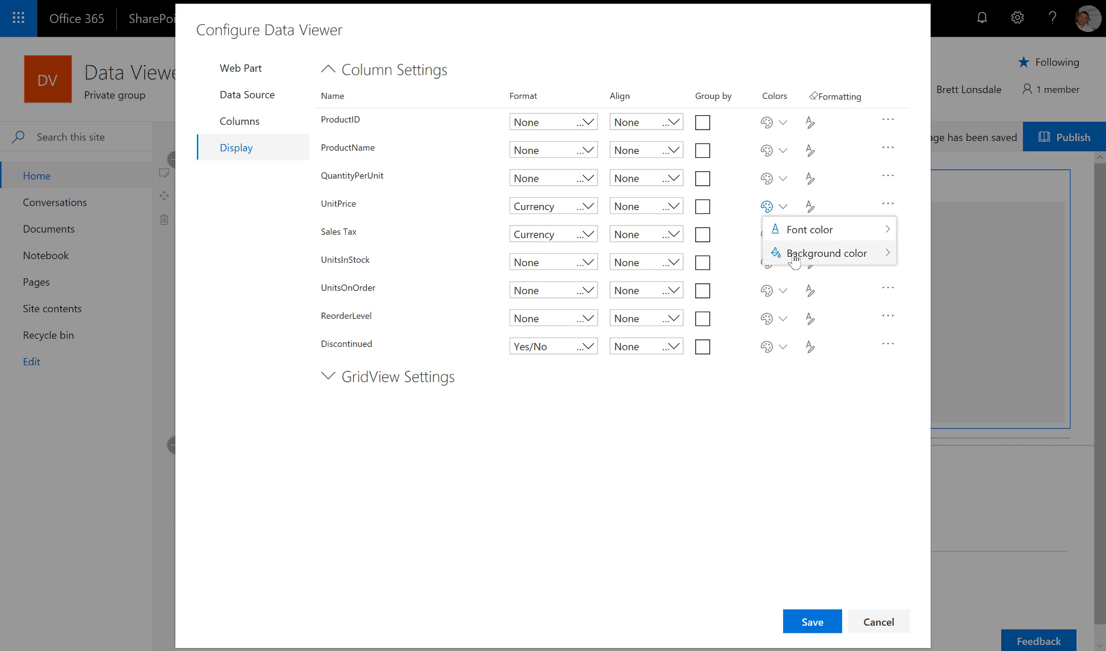
mouse_move(794, 259)
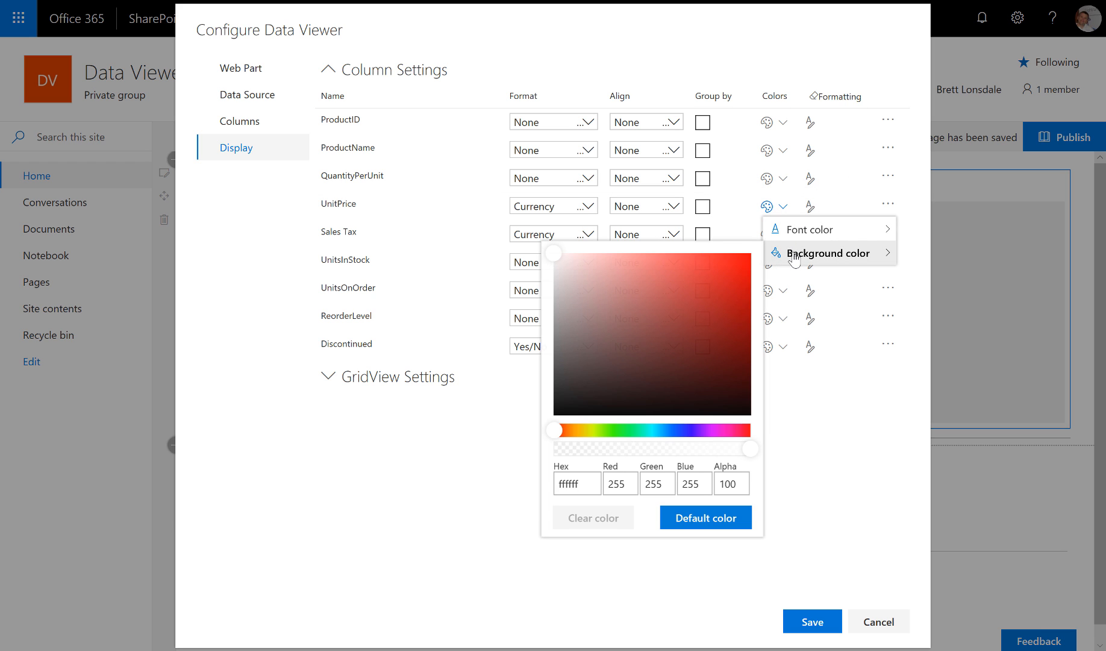
click(841, 416)
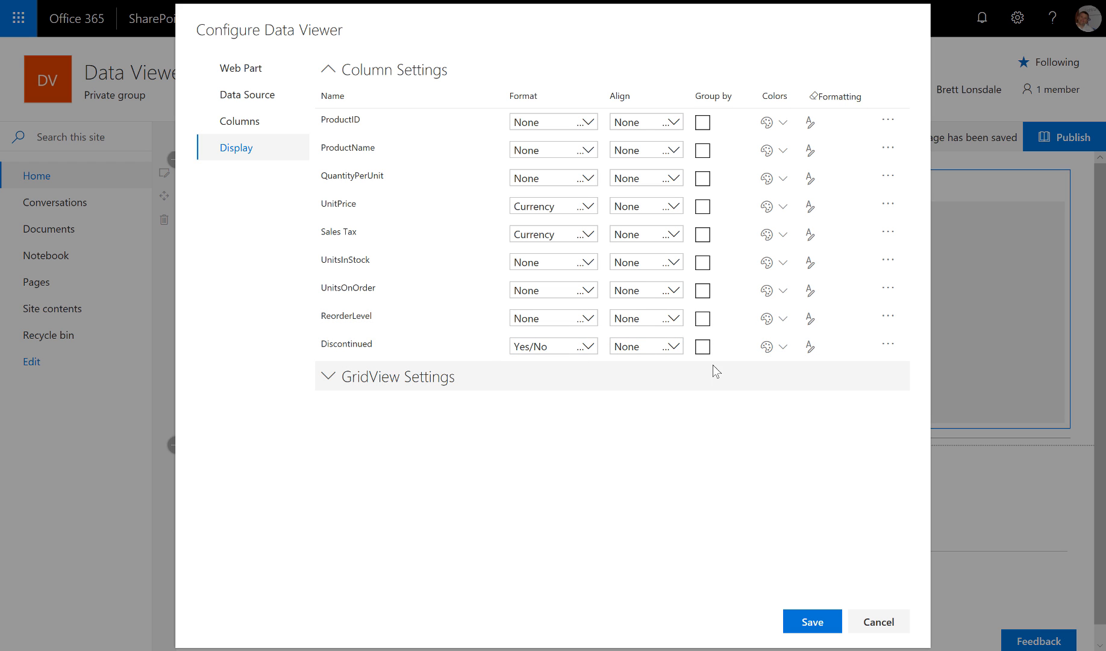
click(811, 347)
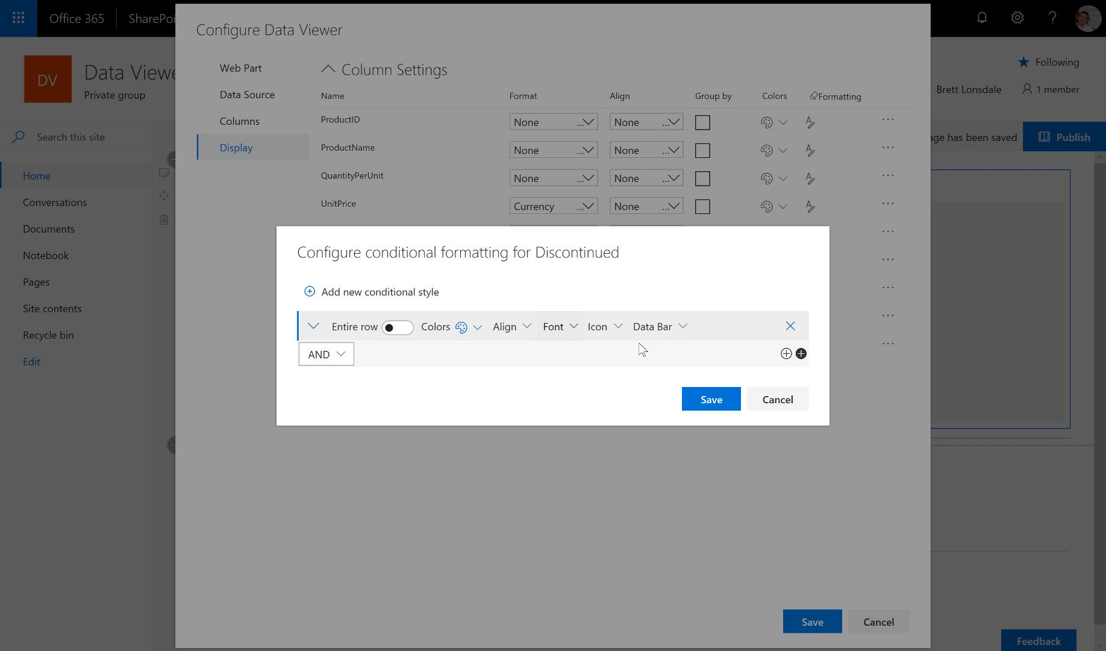
- Add a condition matching Discontinued equal to True
click(786, 354)
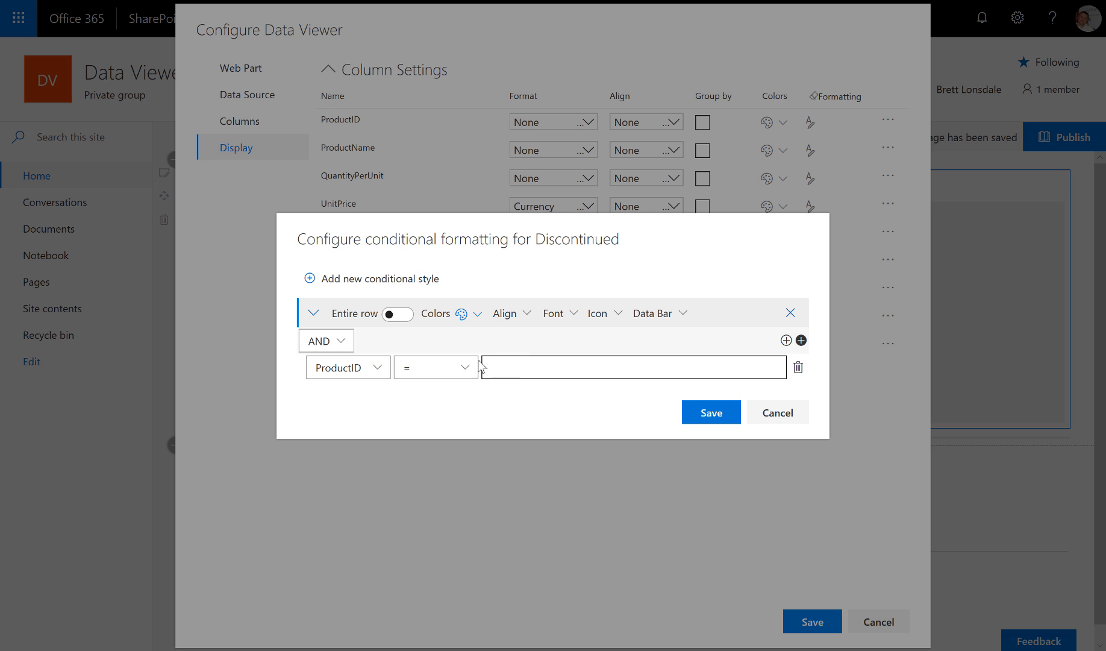
click(379, 367)
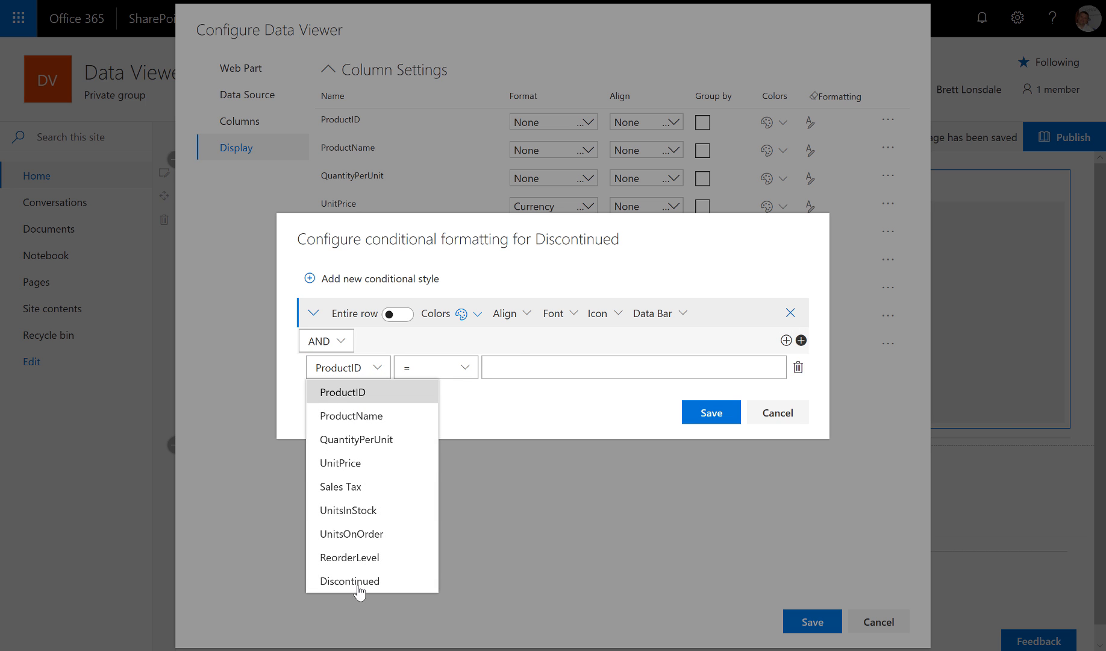
click(357, 581)
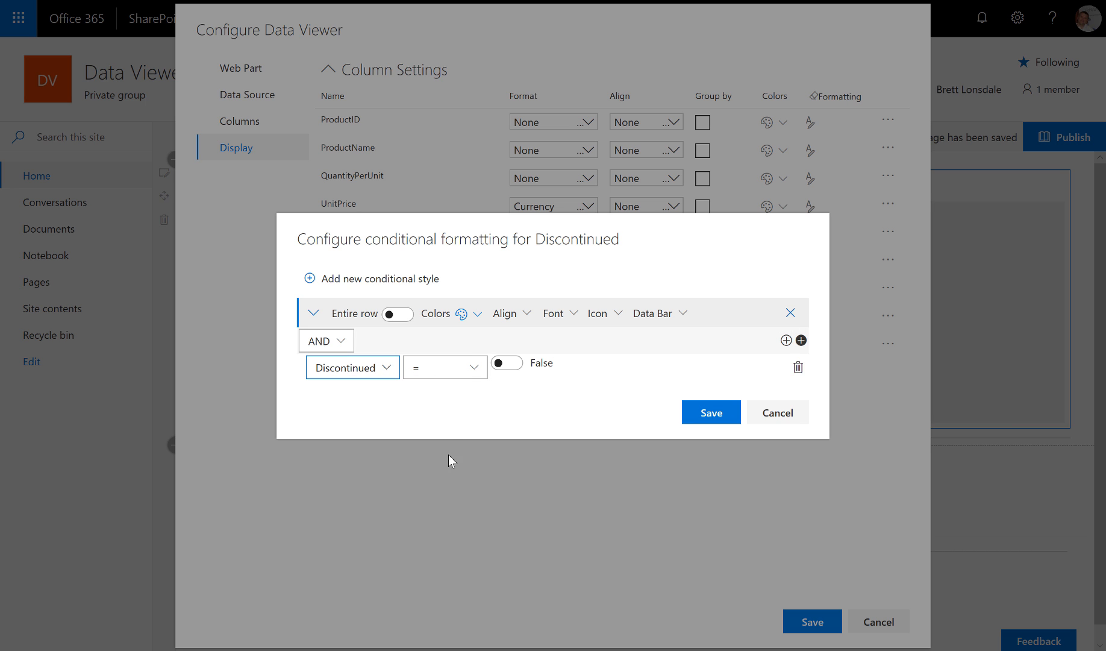
click(517, 369)
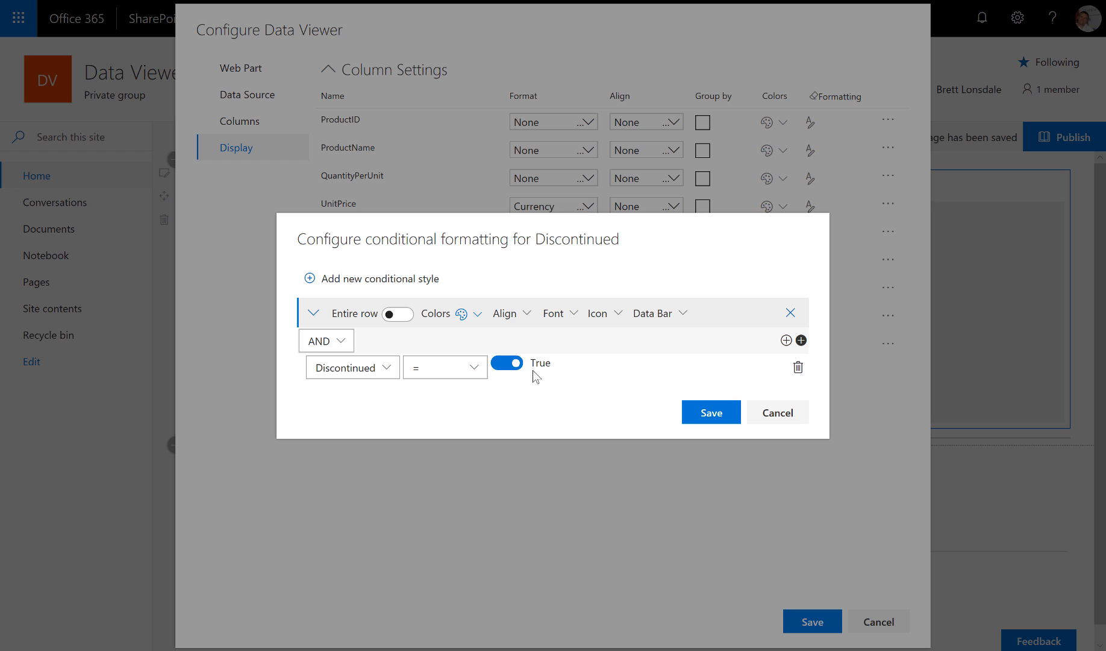
- Give the style a red filled-circle icon and confirm it
click(475, 314)
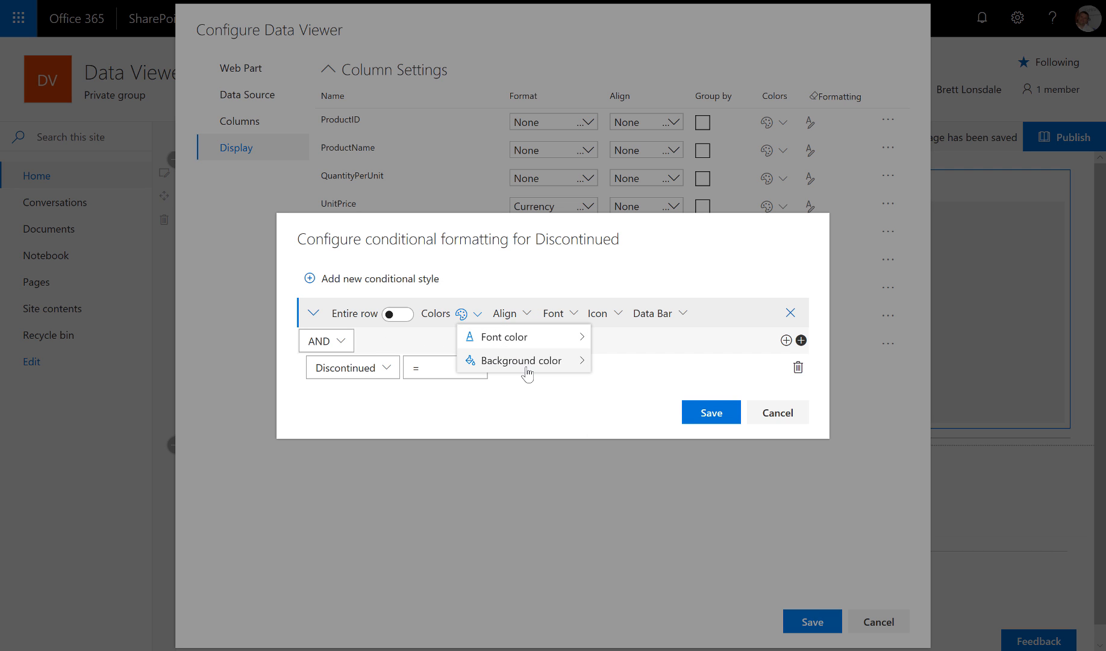
mouse_move(533, 370)
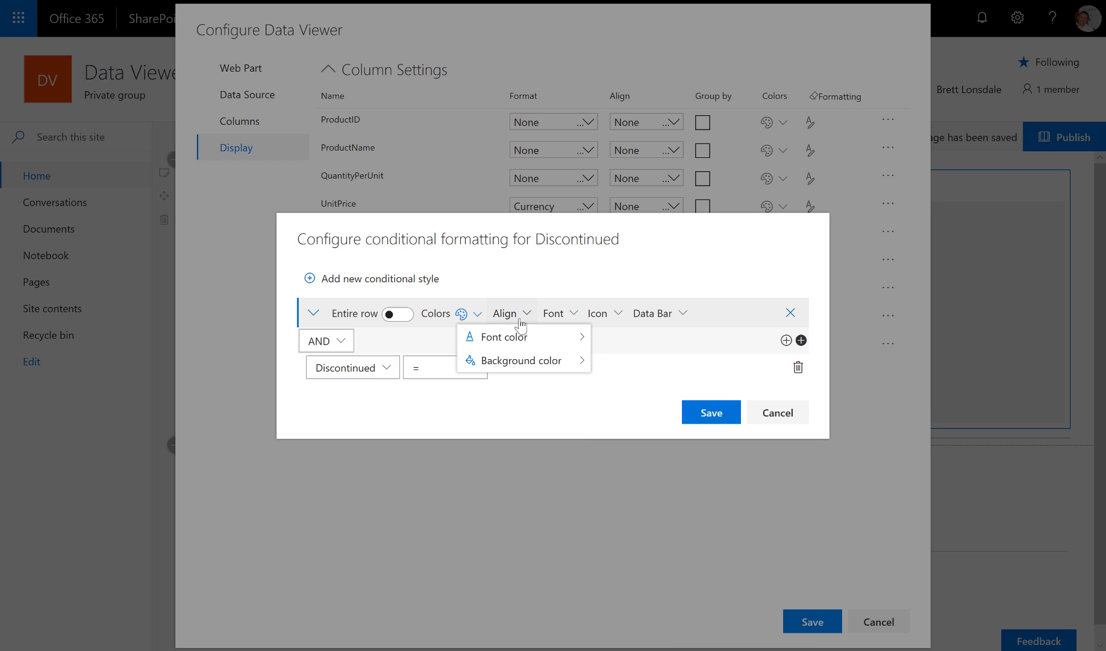
click(575, 314)
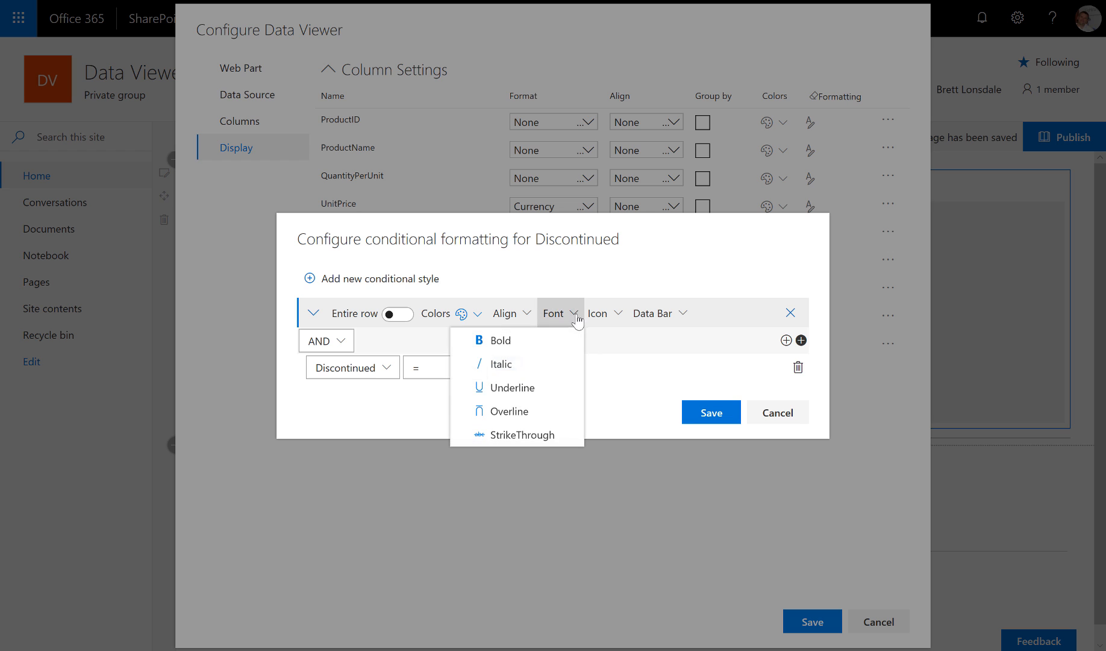
click(617, 314)
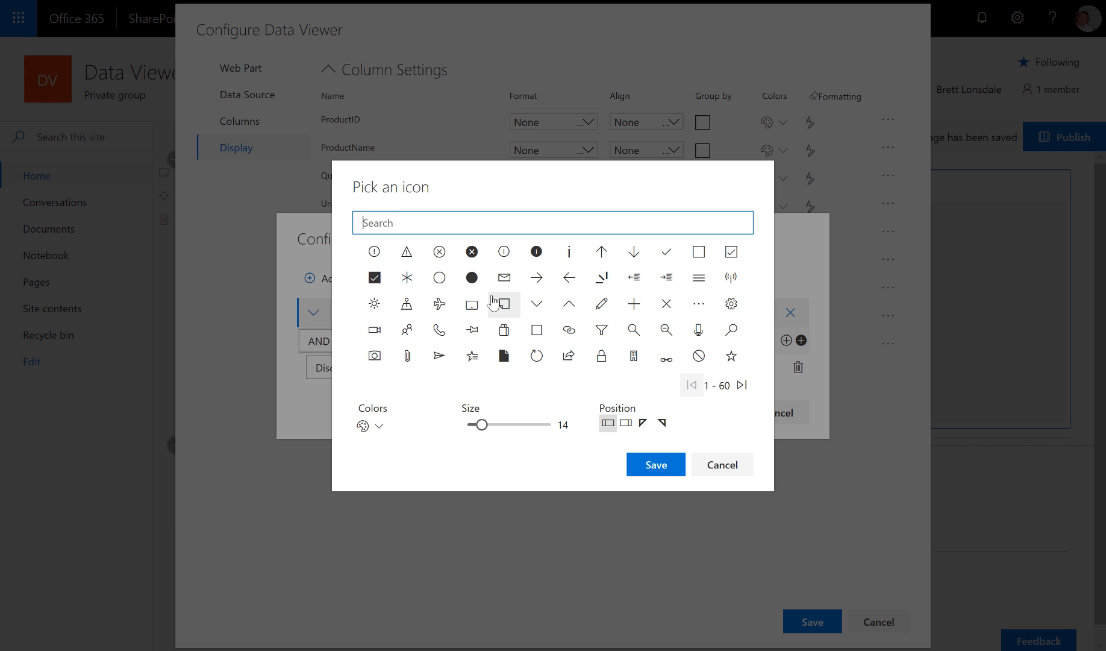
click(472, 279)
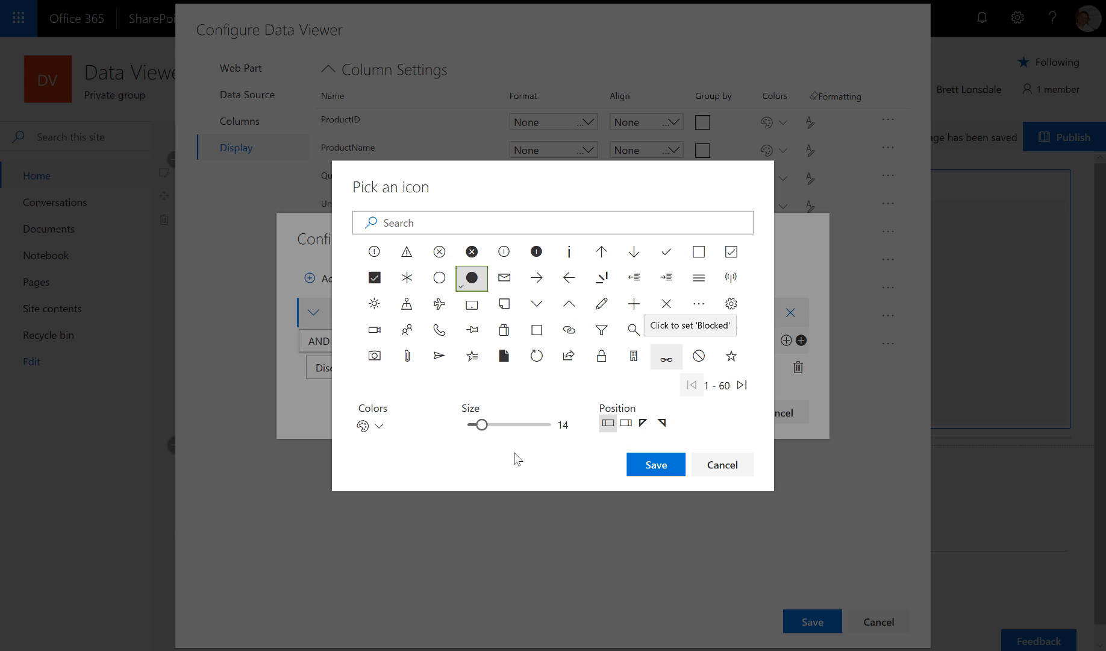
click(379, 426)
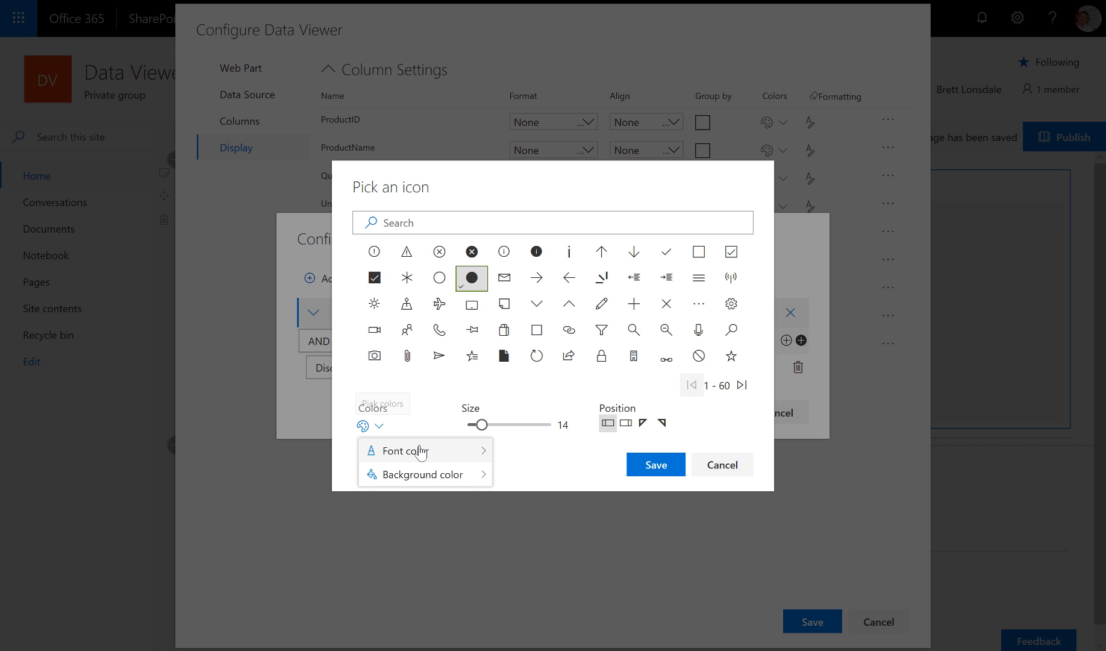
mouse_move(425, 452)
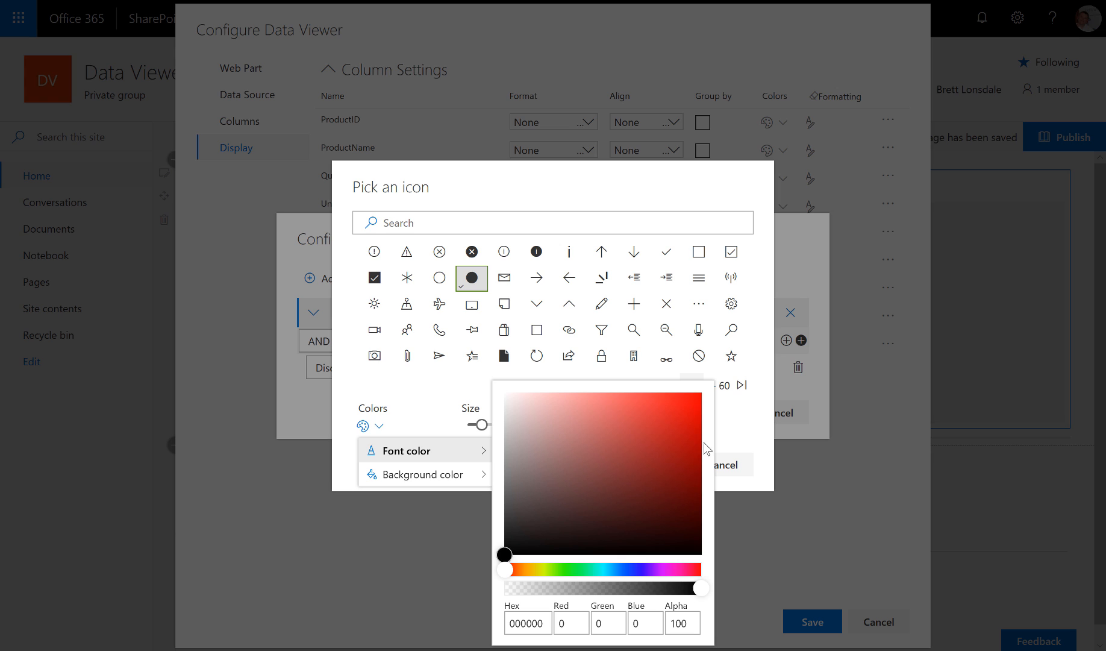
click(695, 424)
click(742, 414)
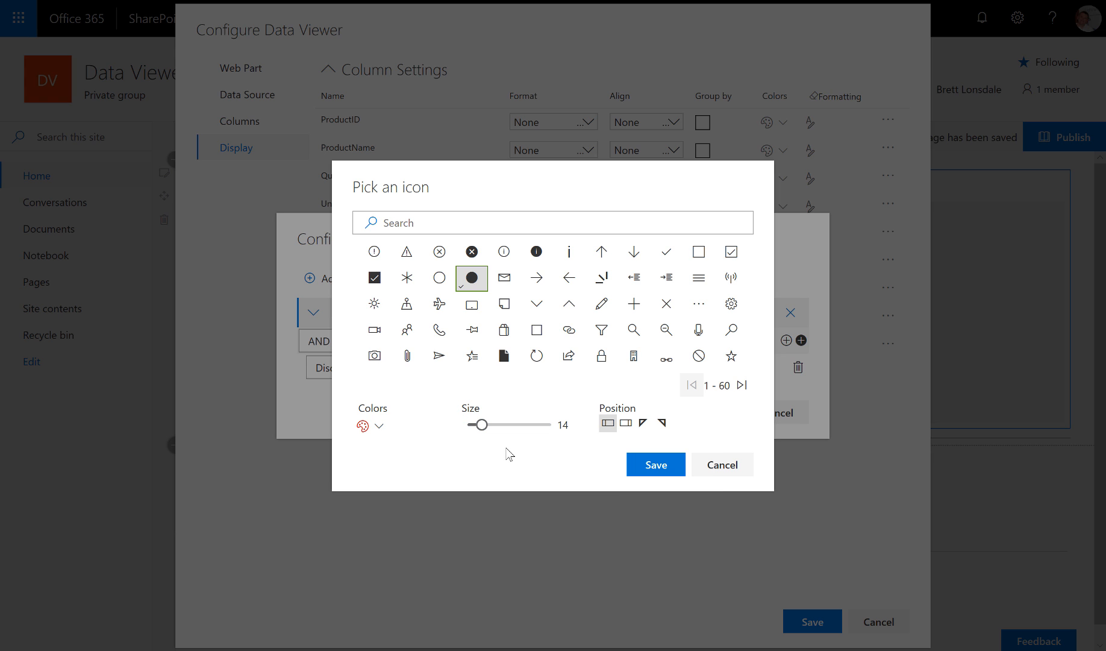
click(656, 465)
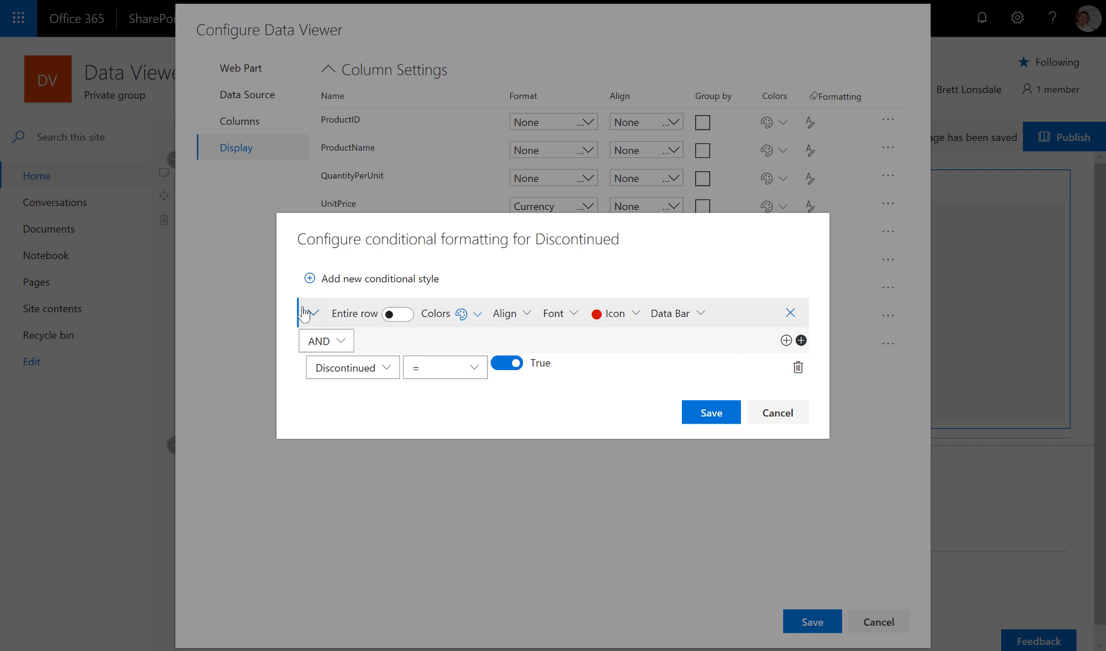
- Add a second conditional style with a condition on Discontinued being False
click(344, 279)
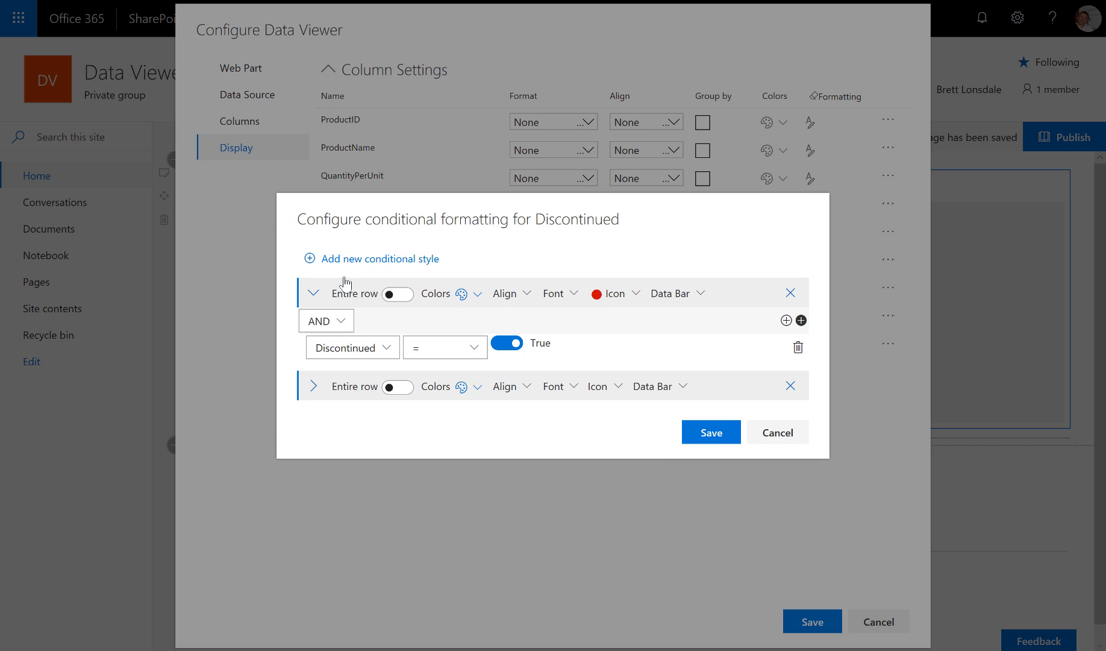
click(315, 386)
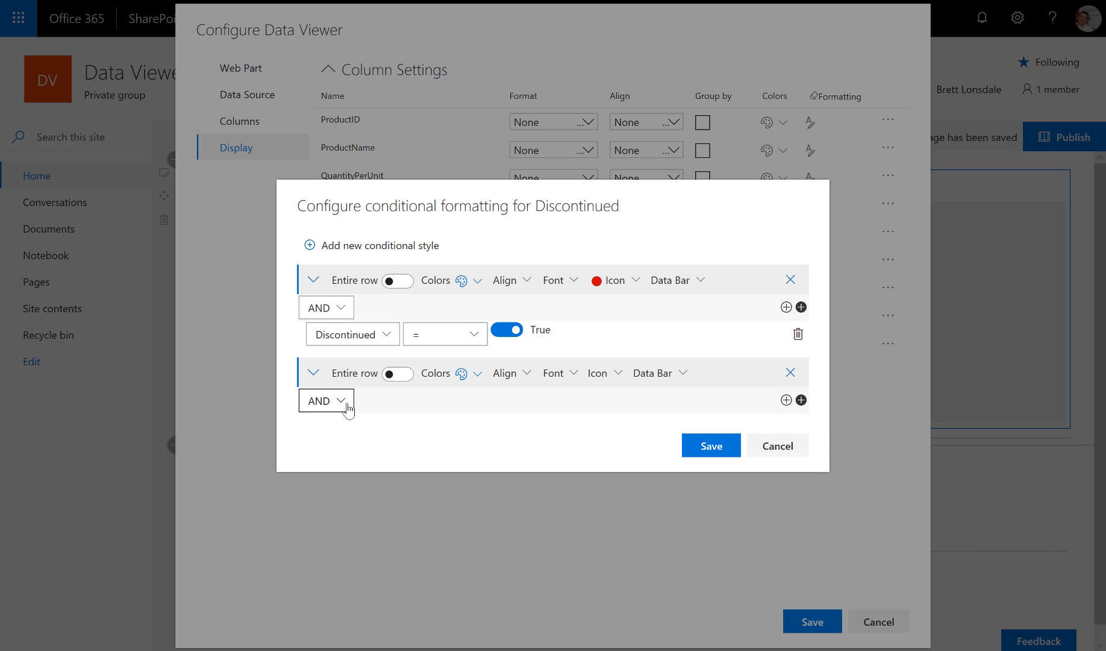
click(786, 400)
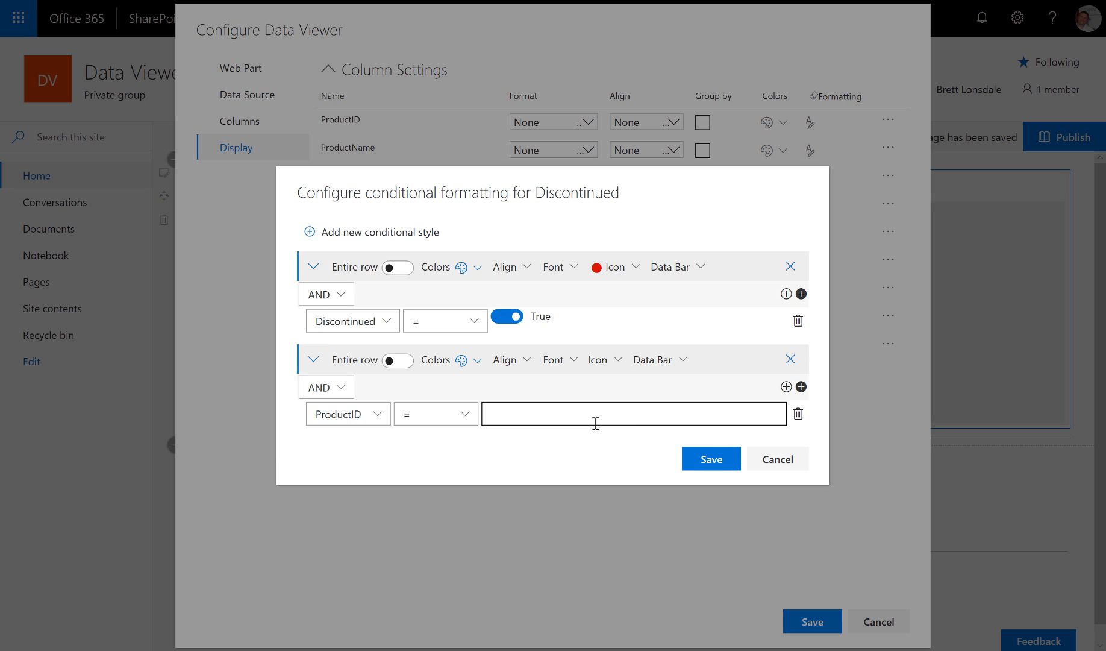
click(580, 415)
click(346, 414)
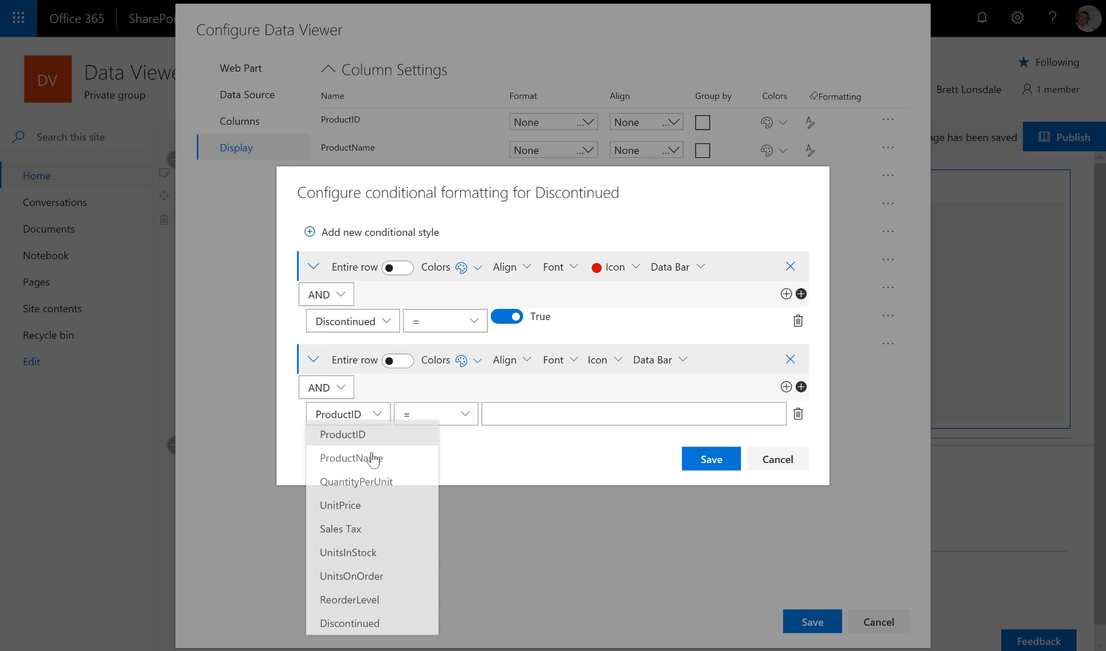
click(362, 630)
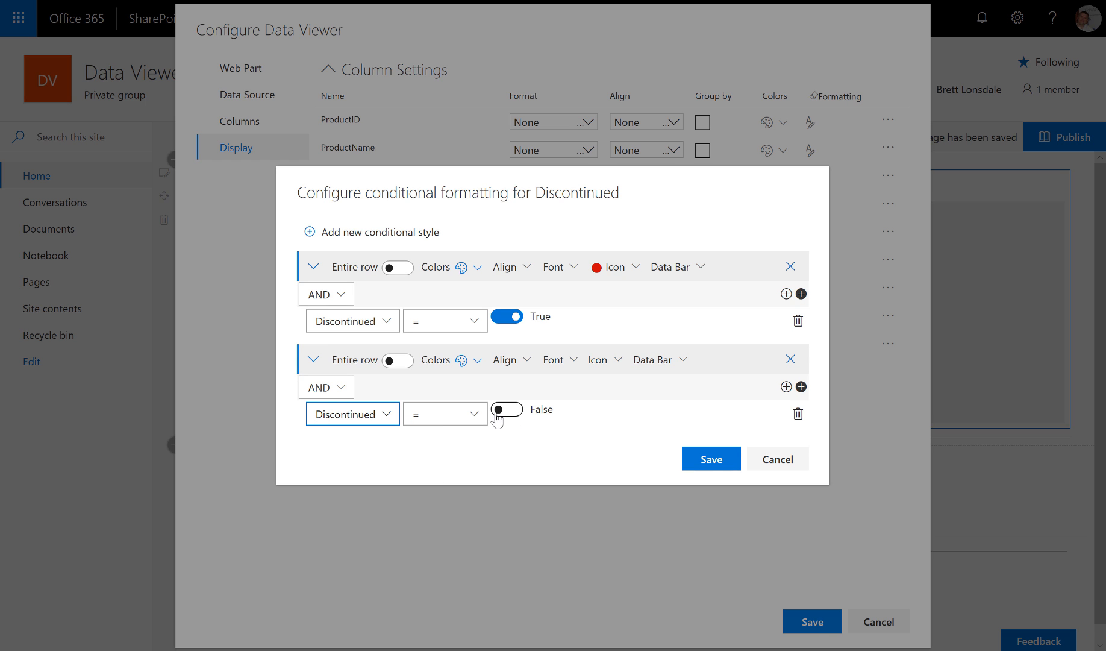
- Give it a green filled-circle icon and save the Discontinued formatting rules
click(617, 361)
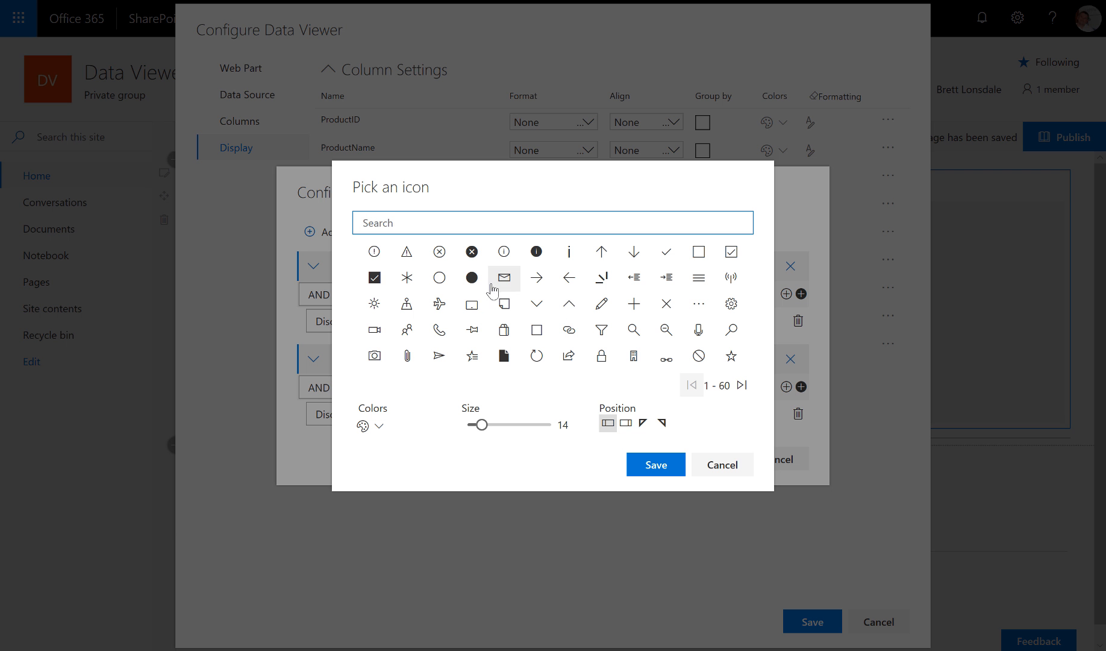
click(472, 277)
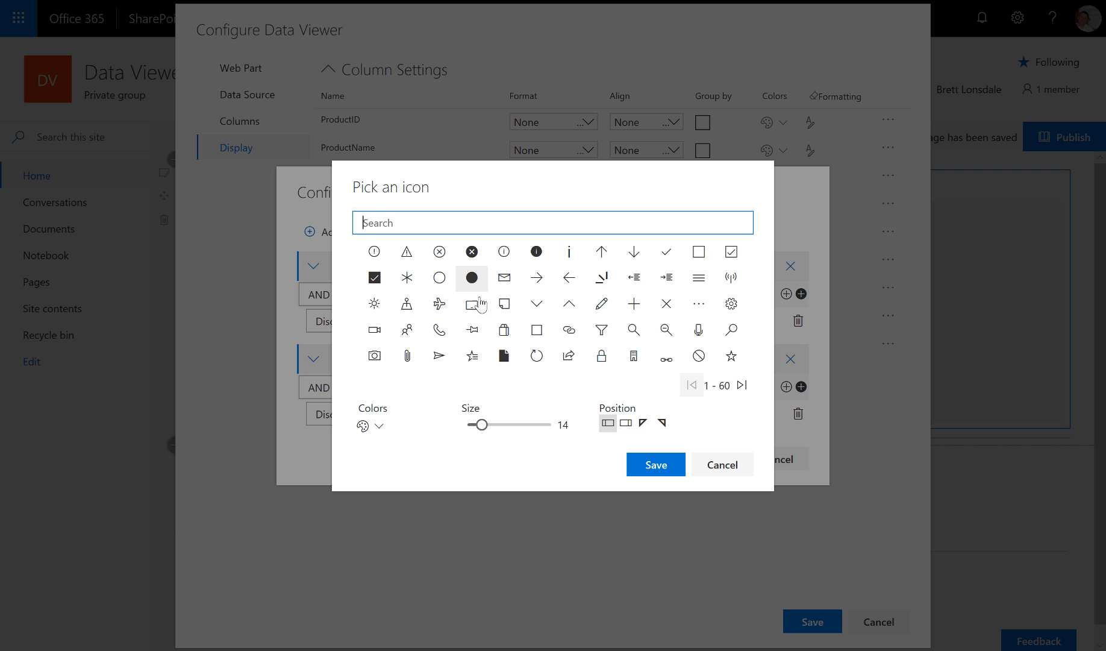
click(380, 428)
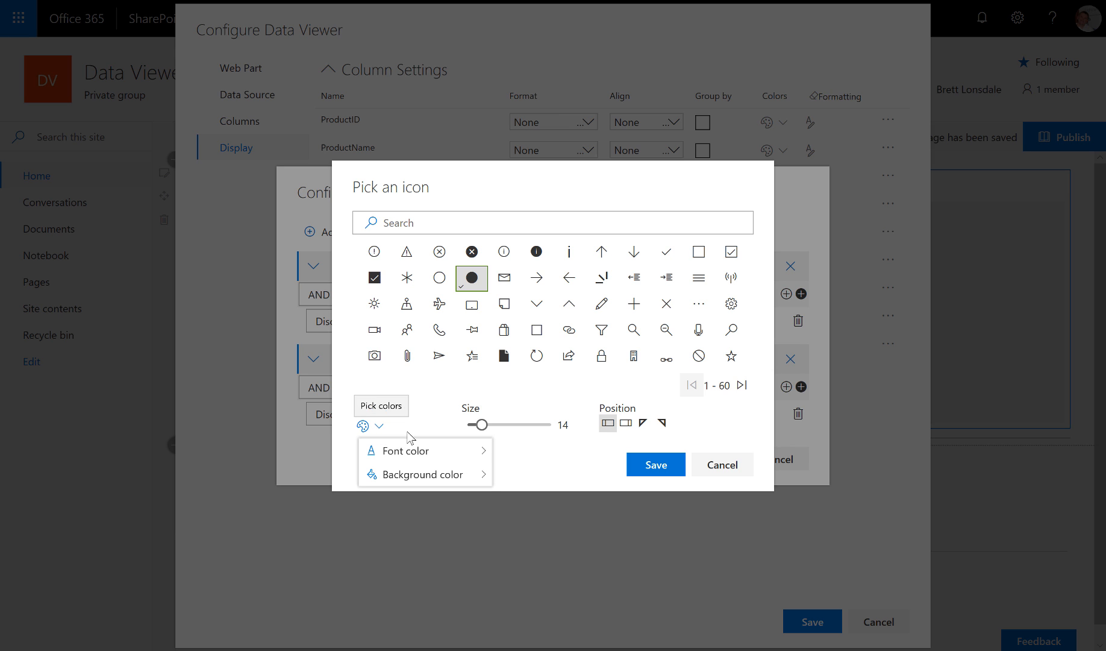
click(431, 451)
click(575, 571)
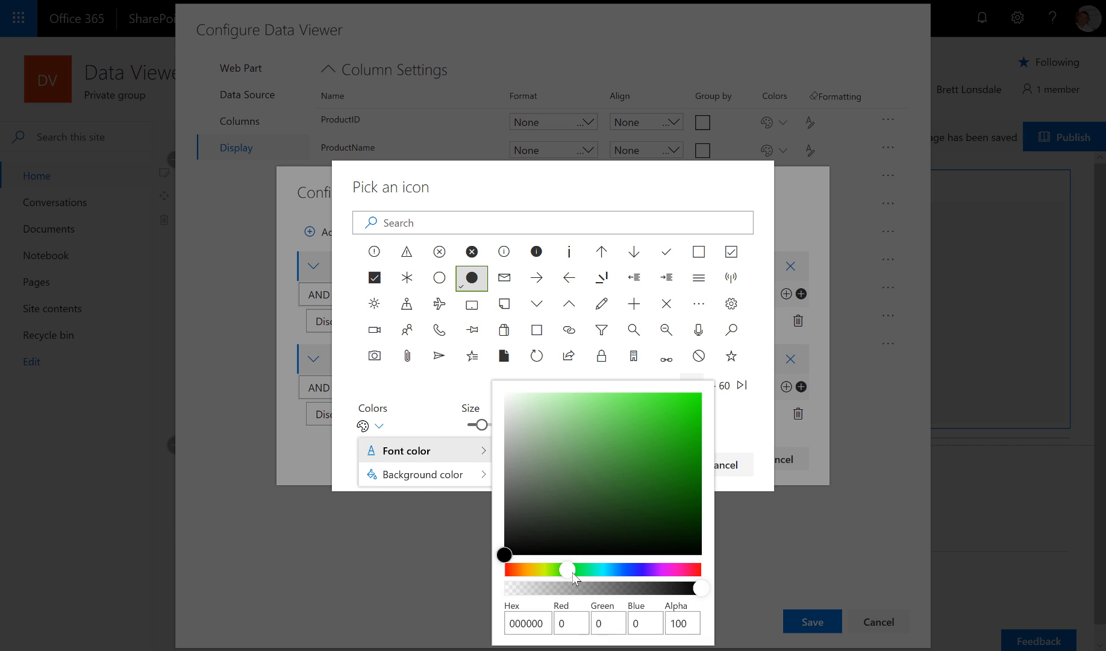
click(691, 444)
click(729, 437)
click(659, 465)
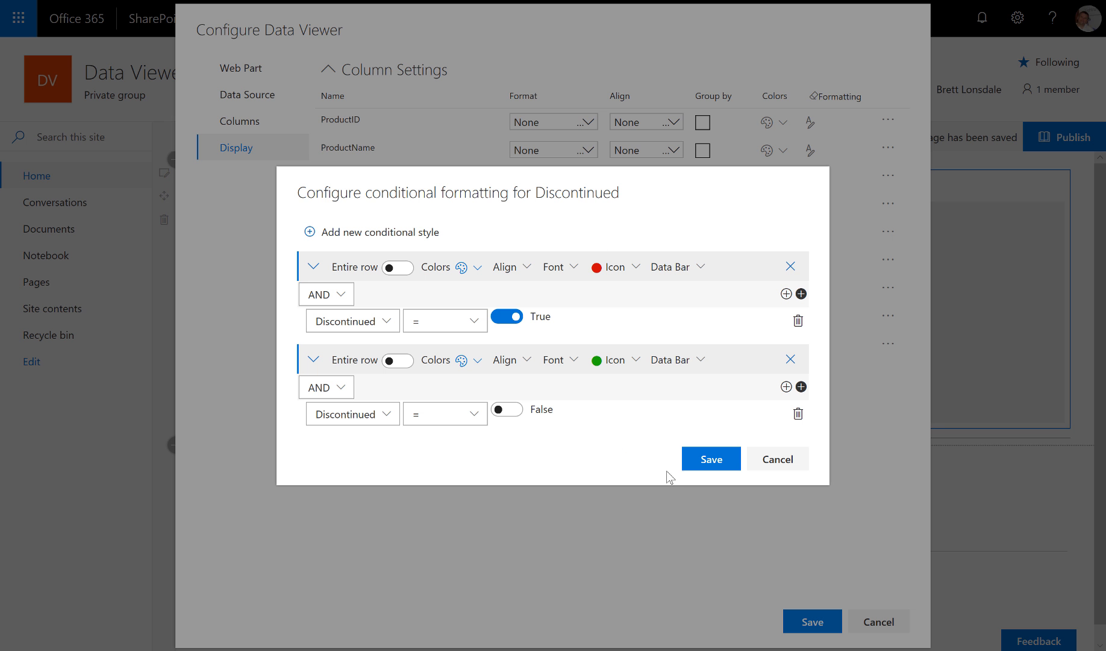
click(690, 461)
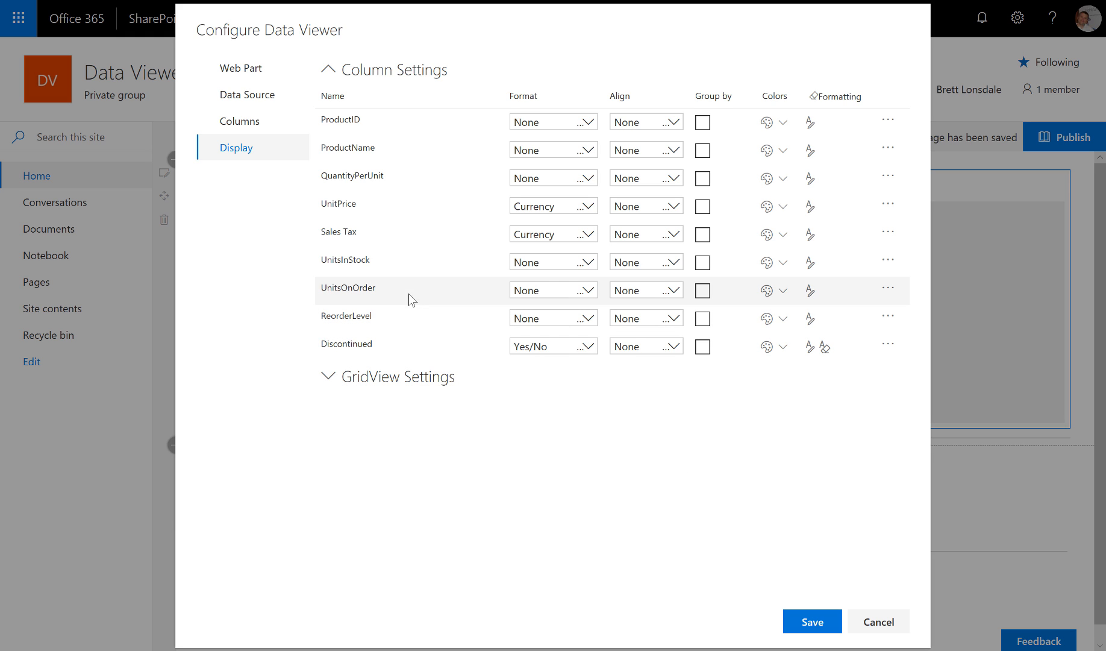
- Add a UnitsInStock data bar with max value 50, height 27 and value hidden, then save
click(810, 262)
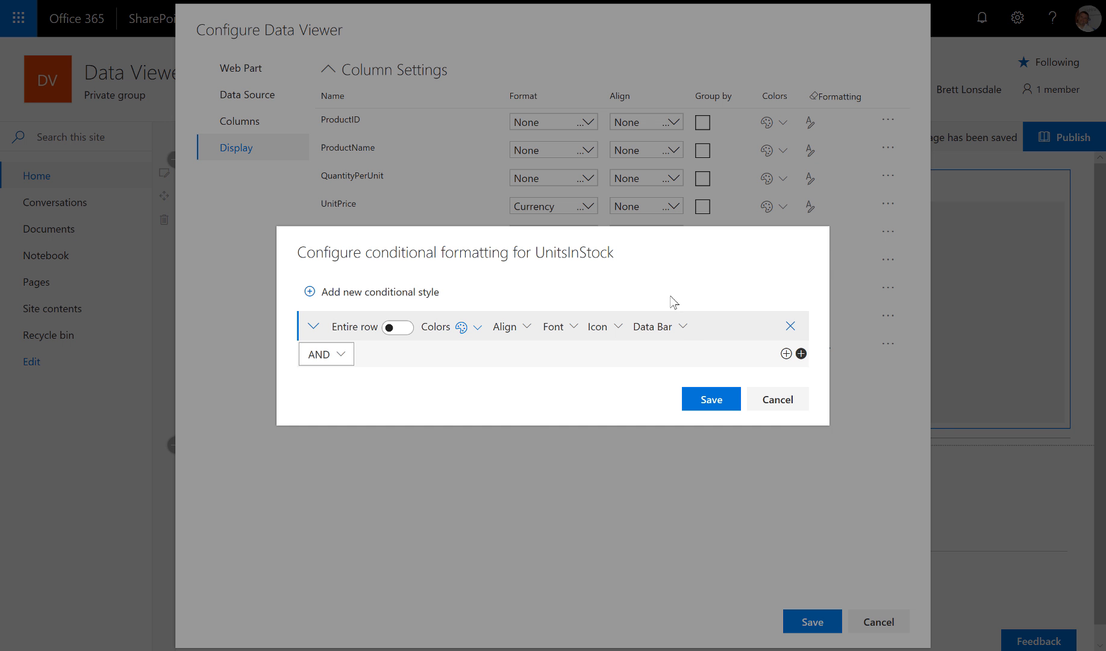
click(683, 326)
click(391, 335)
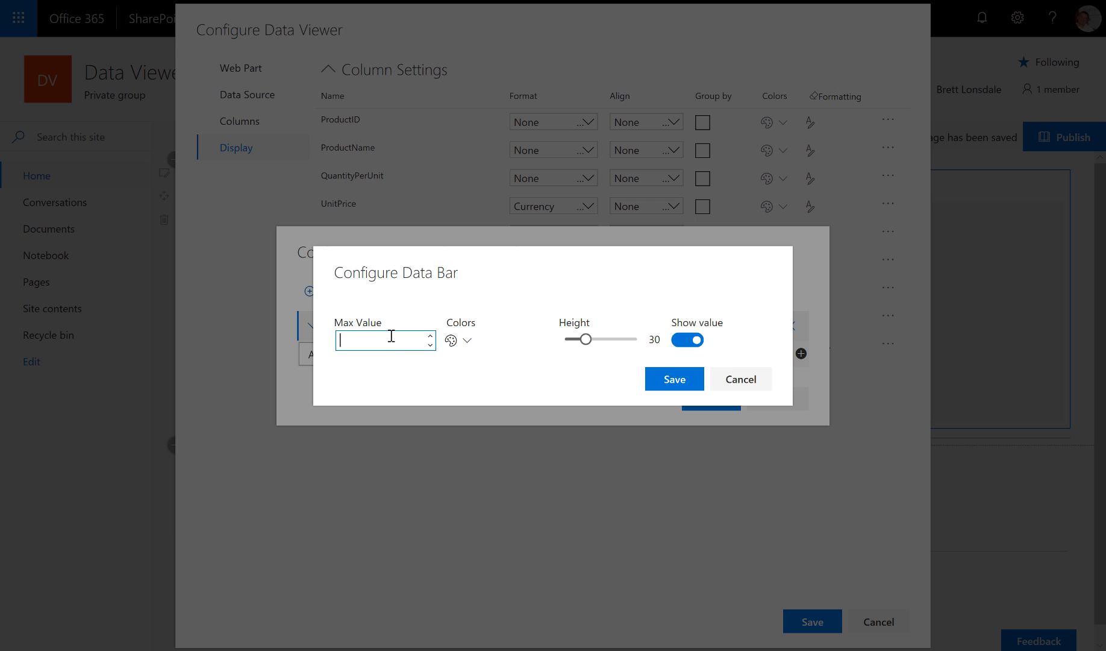
text(50)
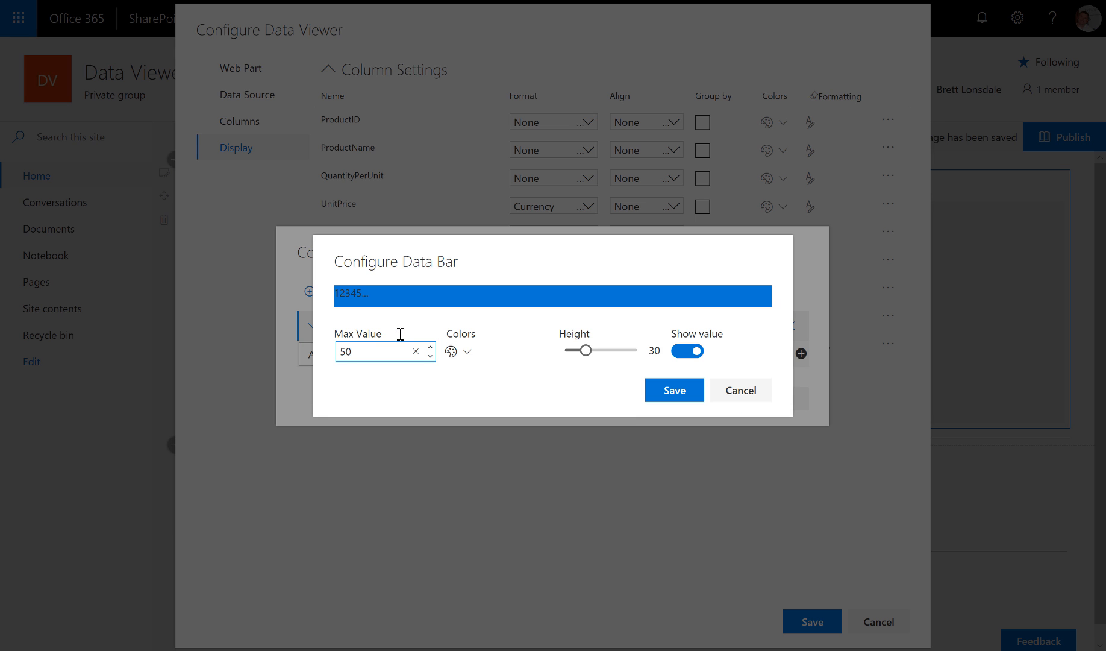
click(587, 352)
drag(587, 353, 583, 351)
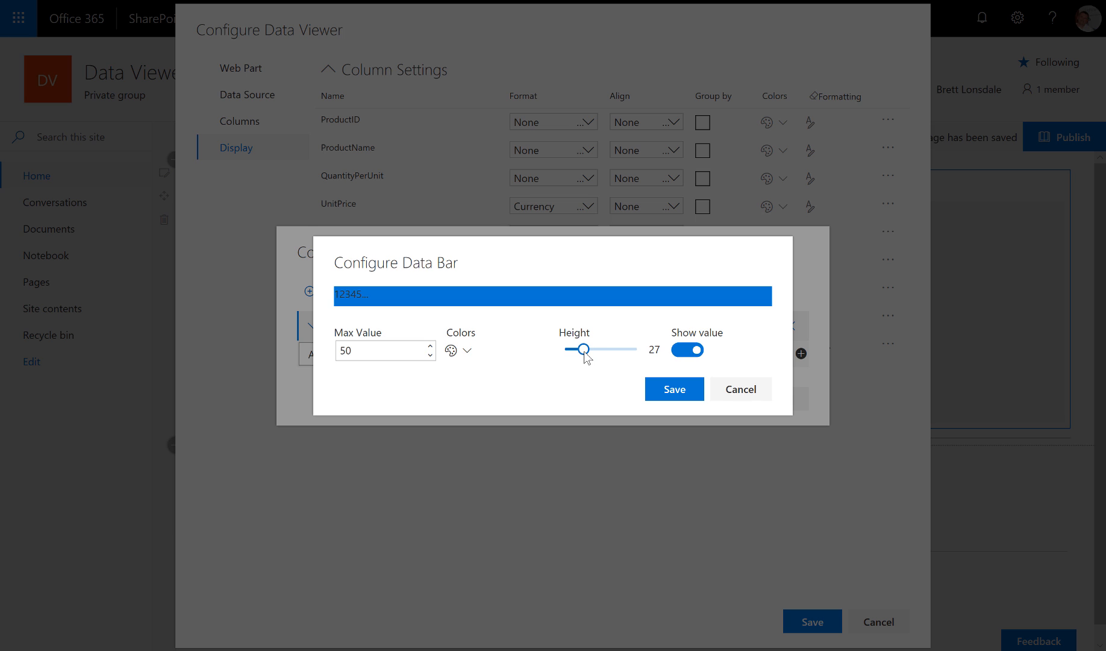
click(687, 352)
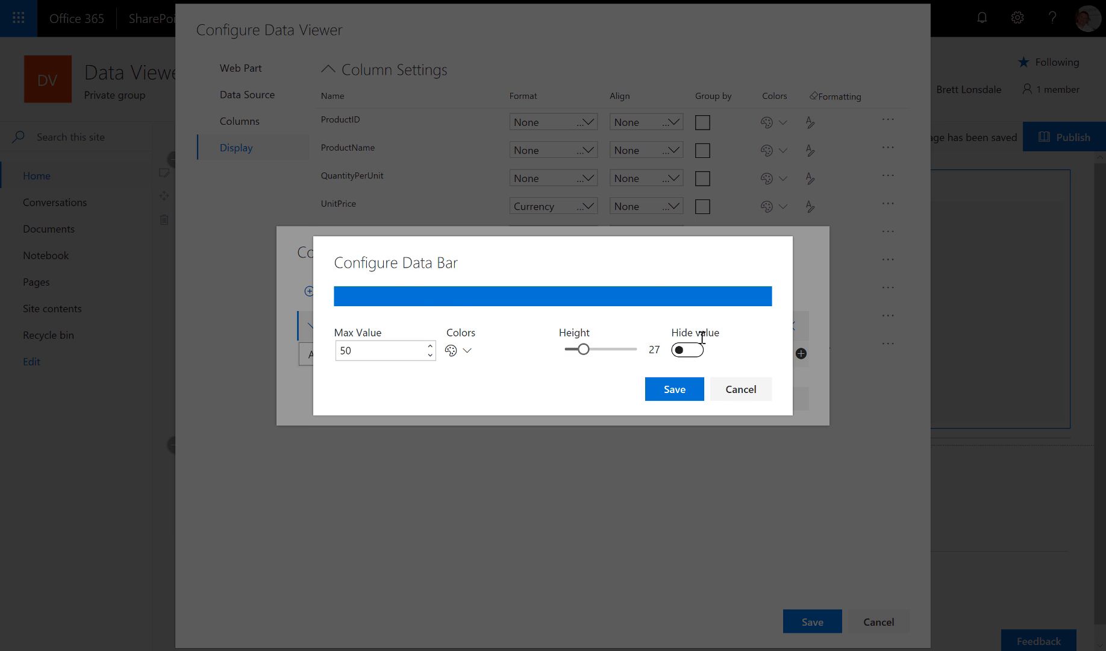
click(671, 390)
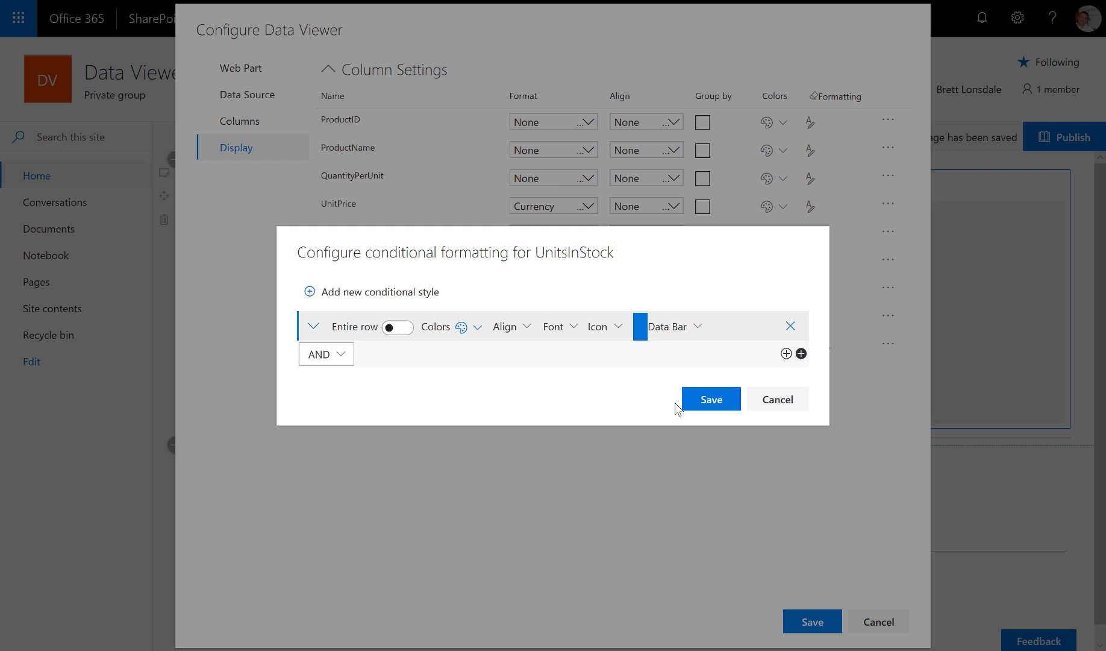
click(728, 403)
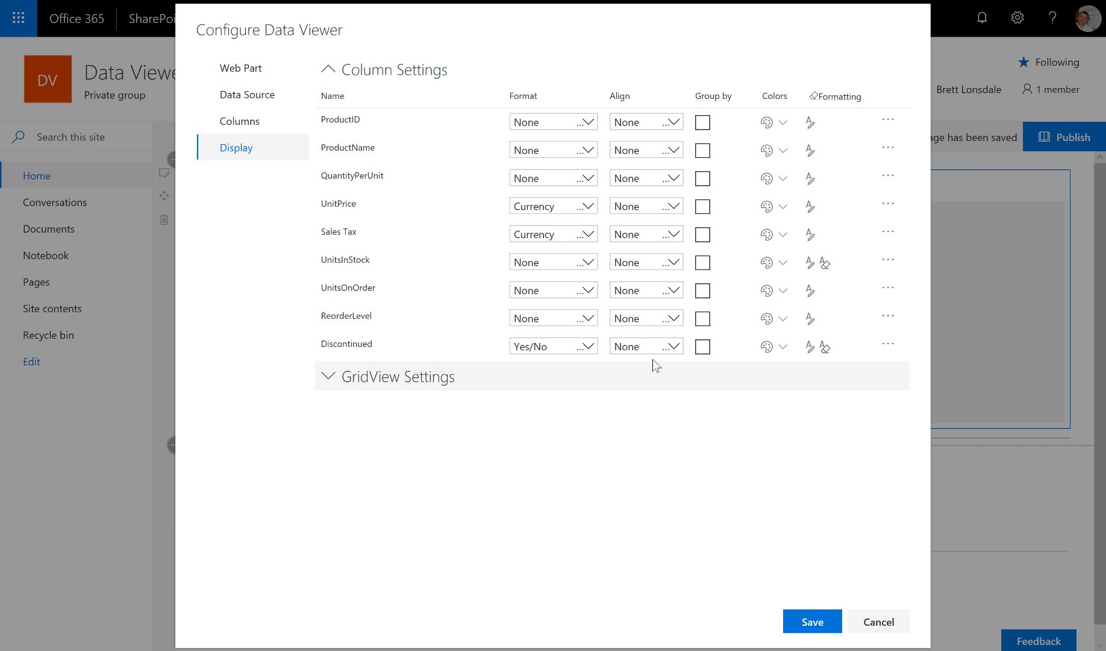
- Turn on Sticky header in GridView Settings and save the Data Viewer configuration
click(328, 379)
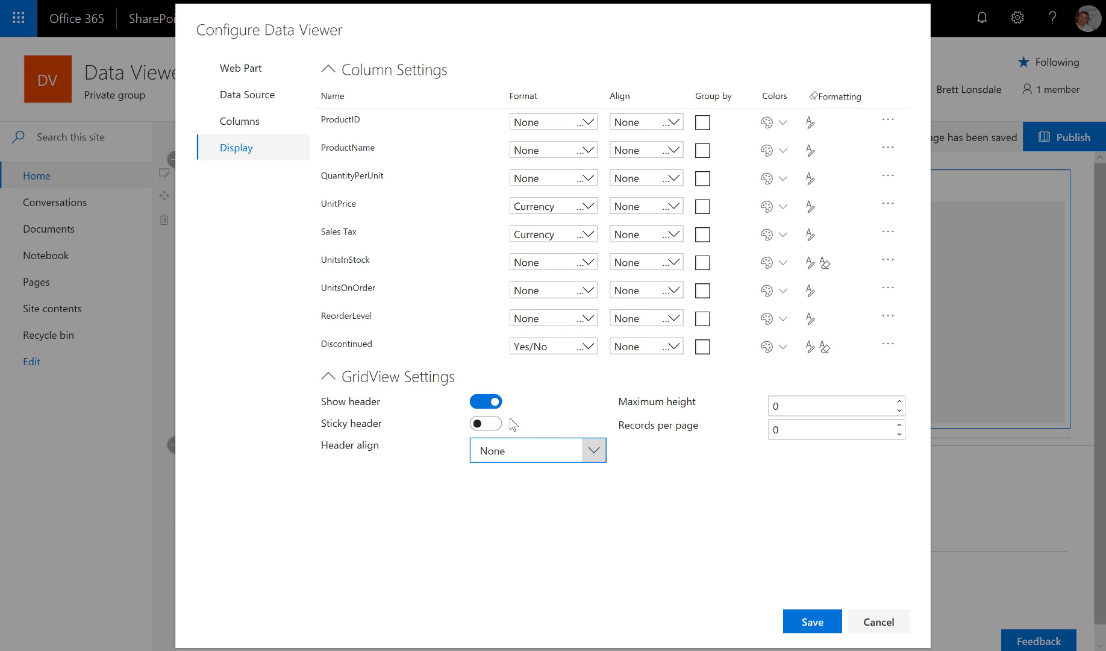
click(490, 423)
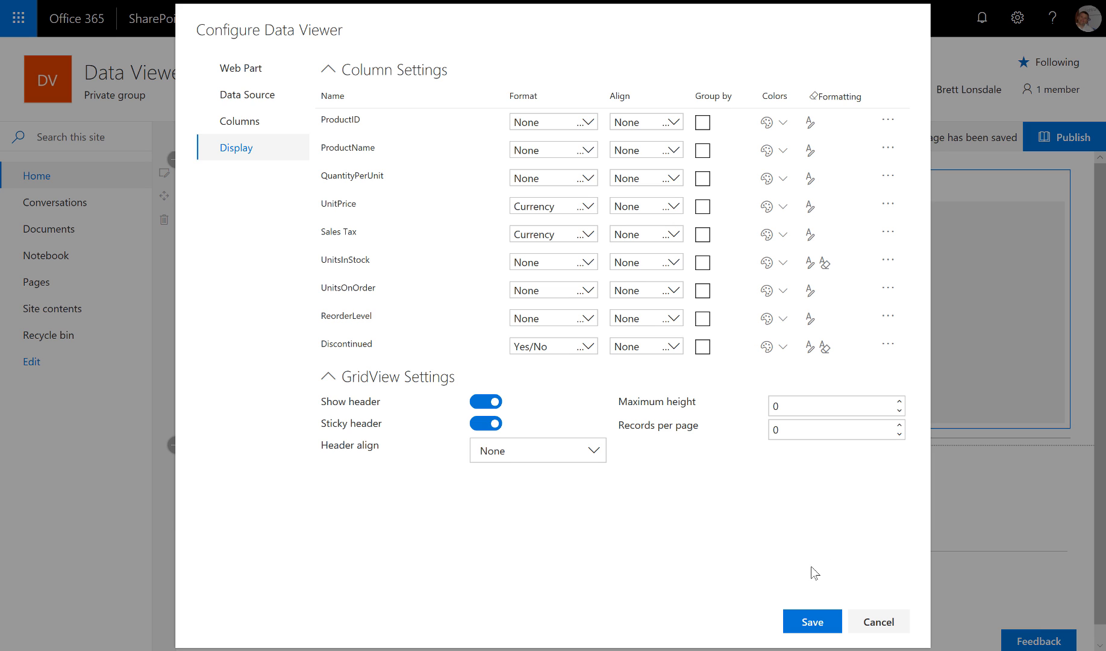
click(811, 626)
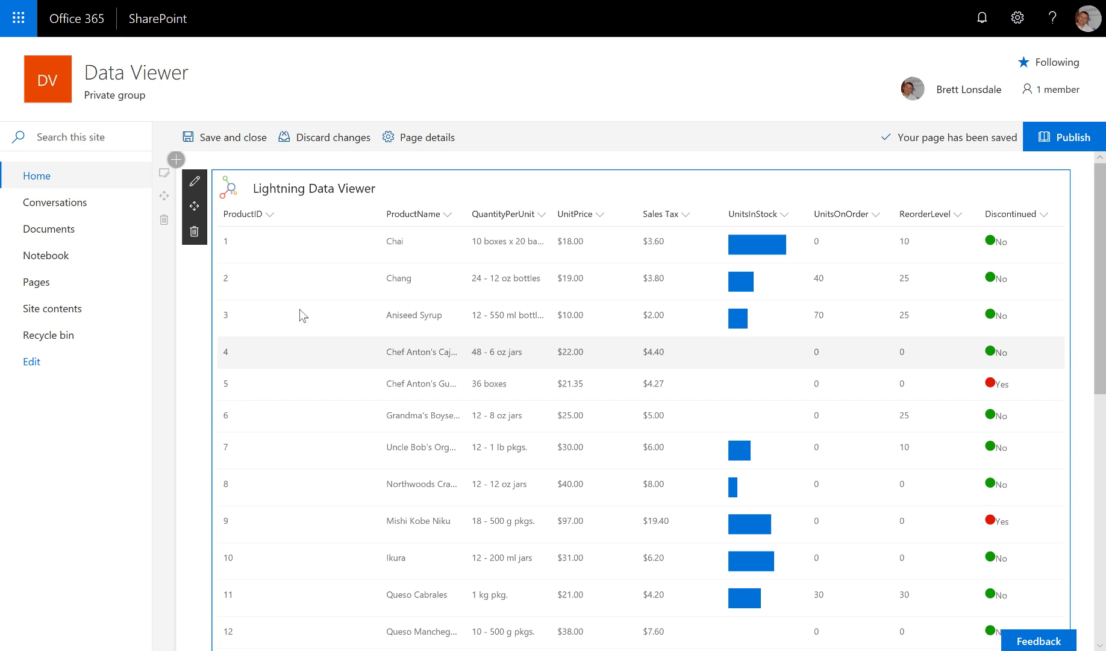
- Hide the ProductID column using its header's Column Settings > Hide column
click(269, 215)
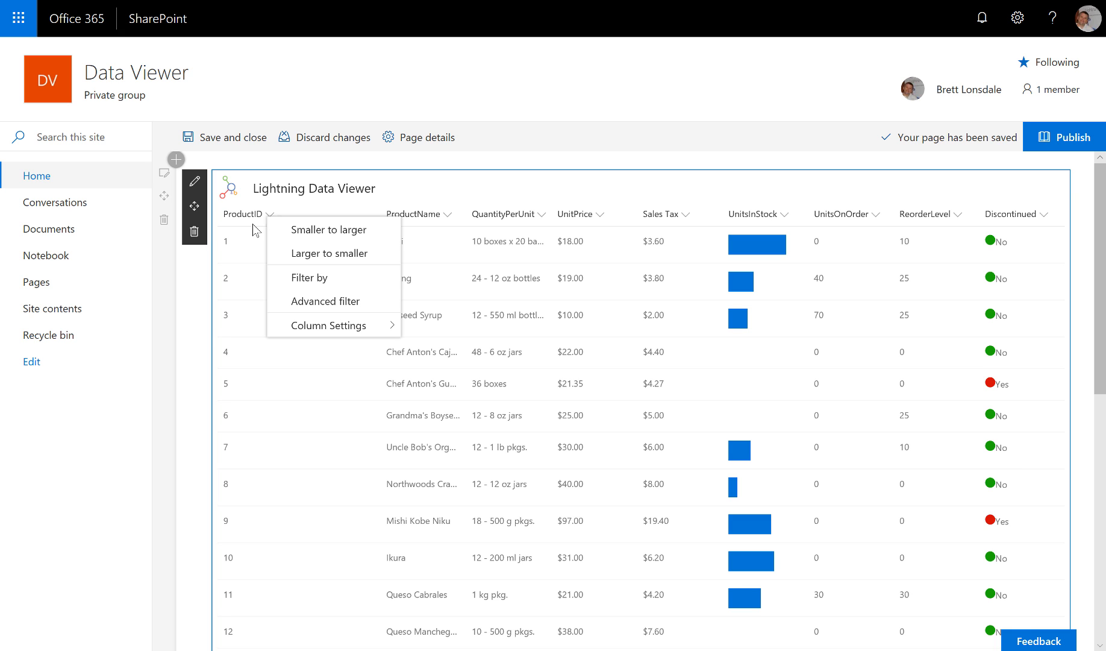
mouse_move(362, 333)
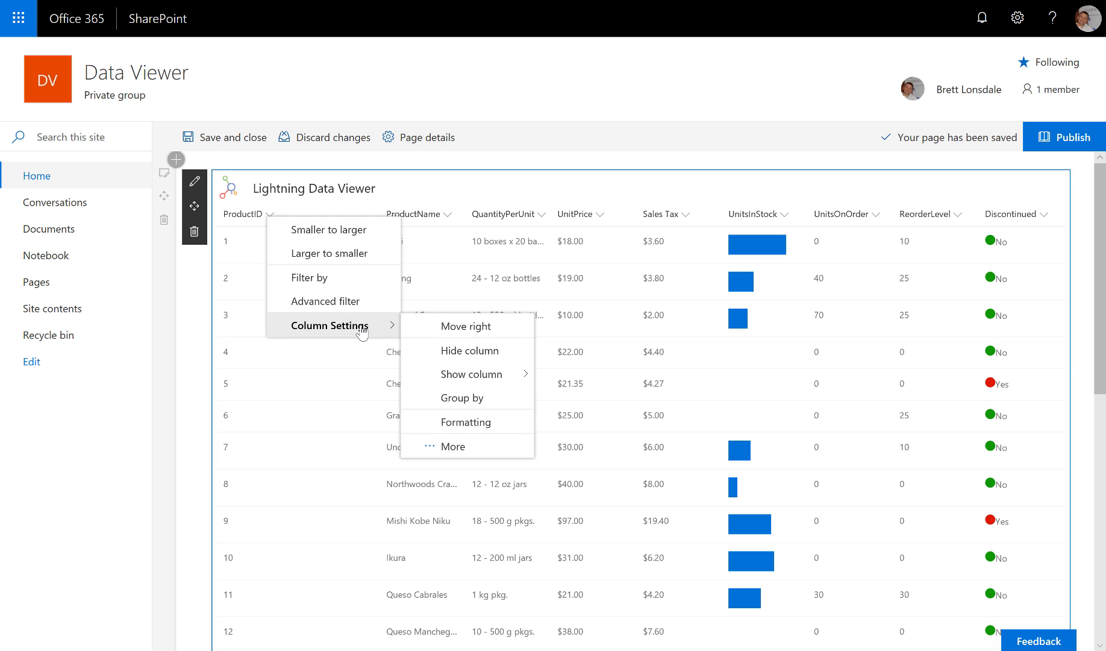
click(482, 352)
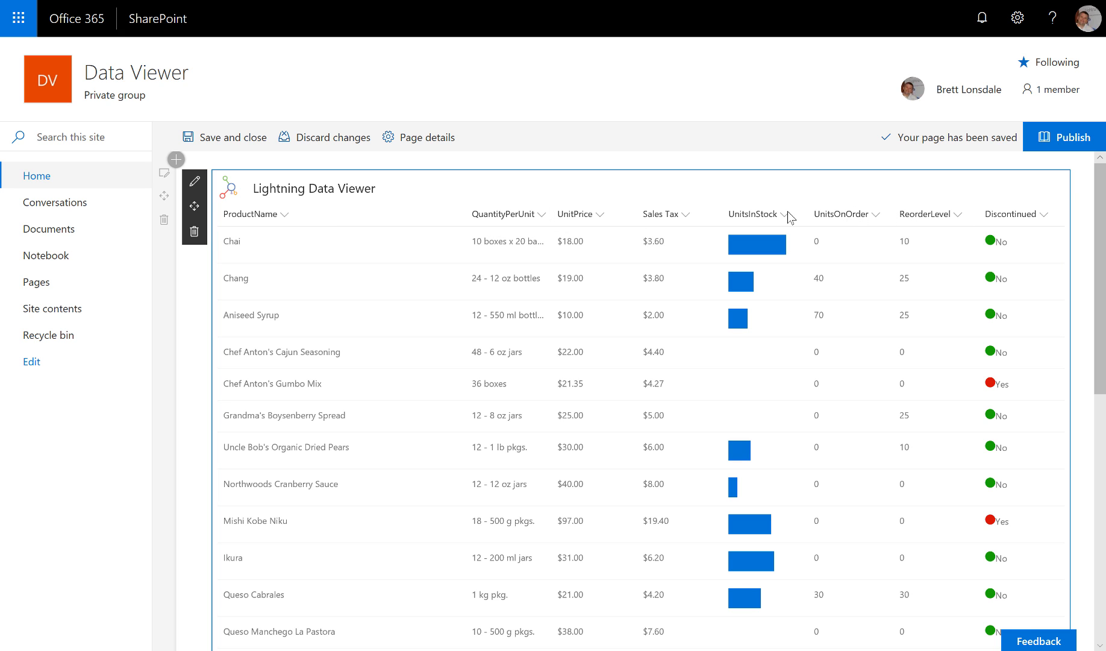
- Look through the Column Settings menus of the ReorderLevel and UnitPrice column headers
click(958, 215)
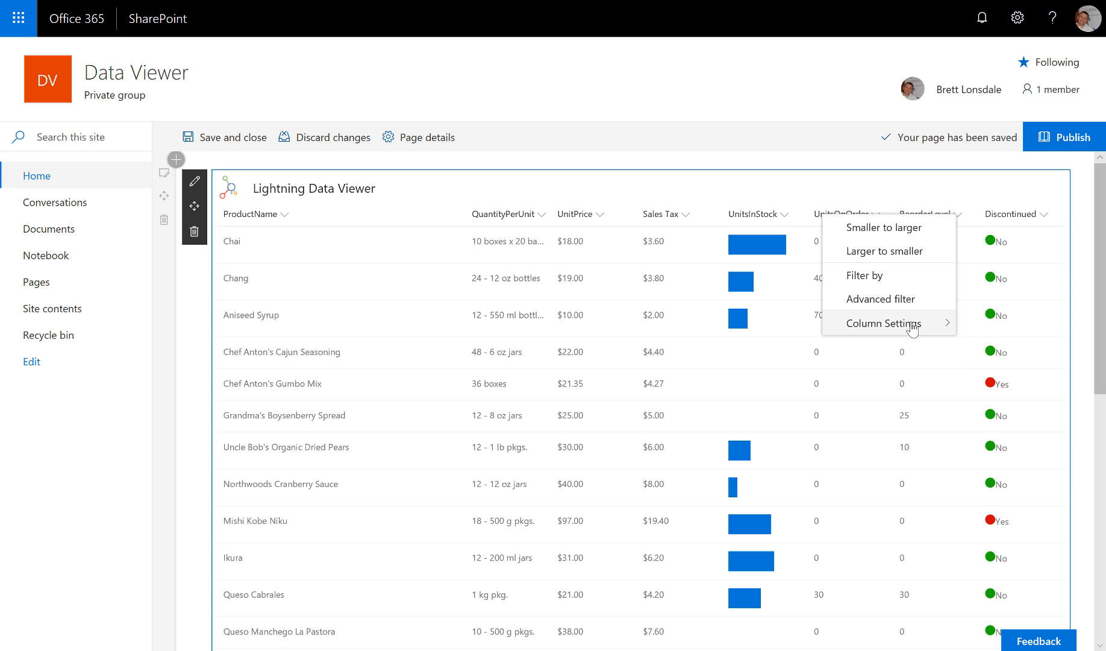
mouse_move(913, 329)
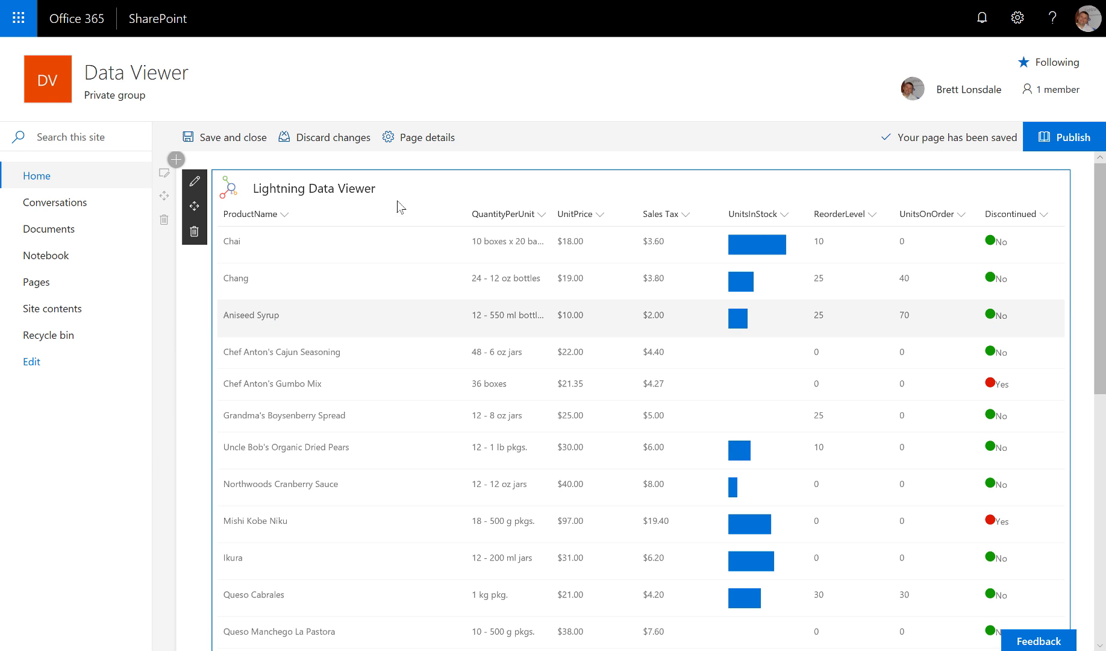
click(601, 217)
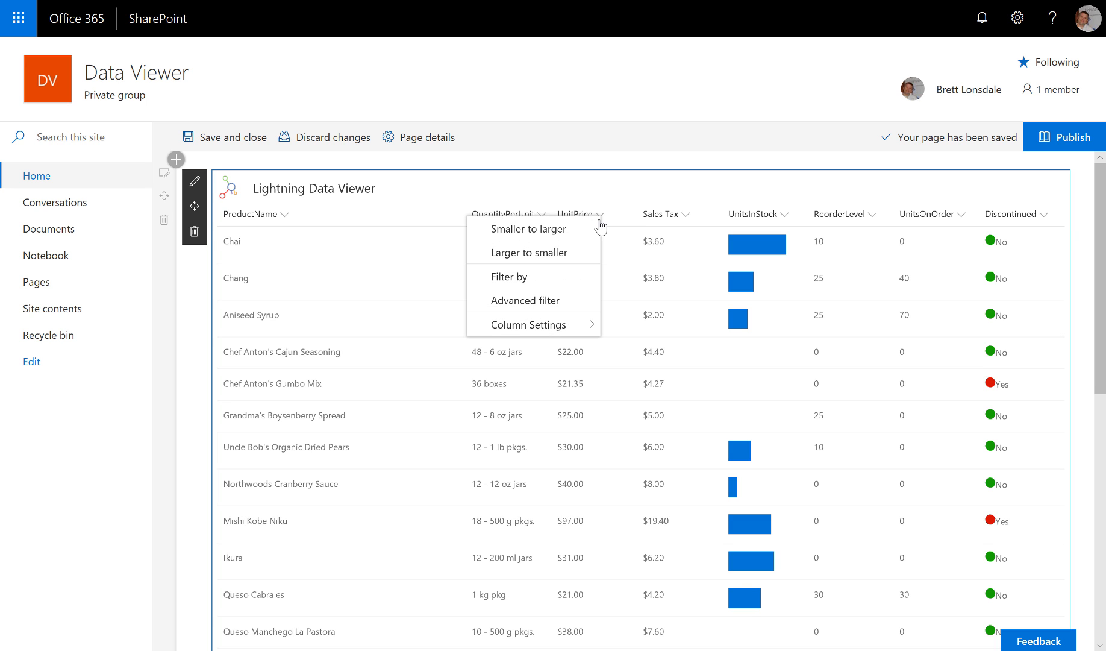
mouse_move(590, 330)
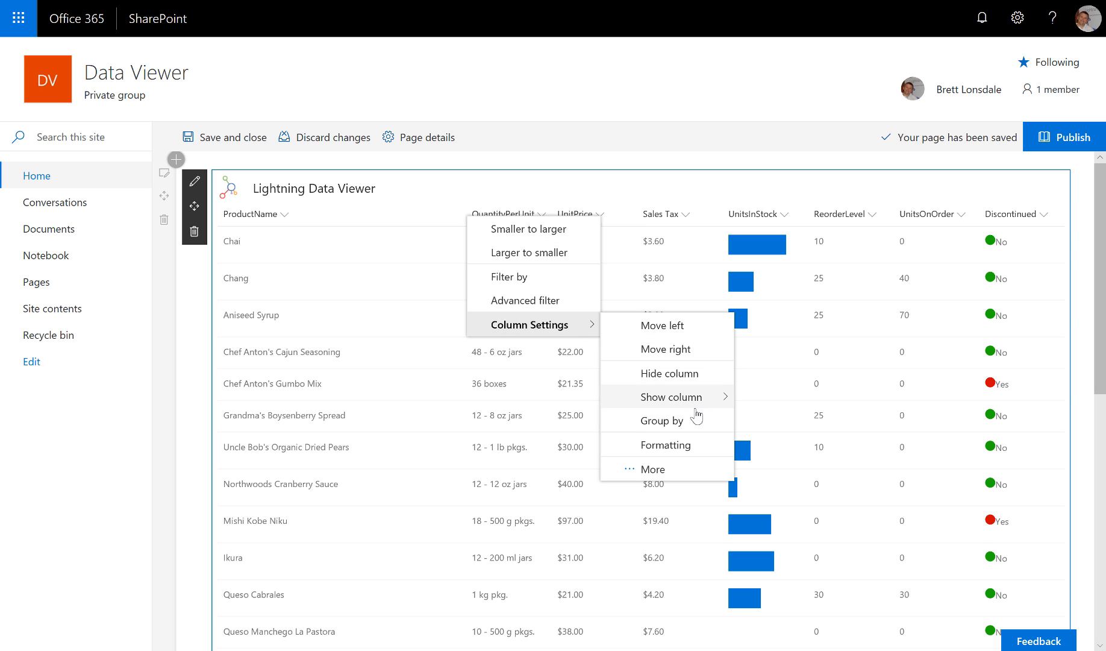